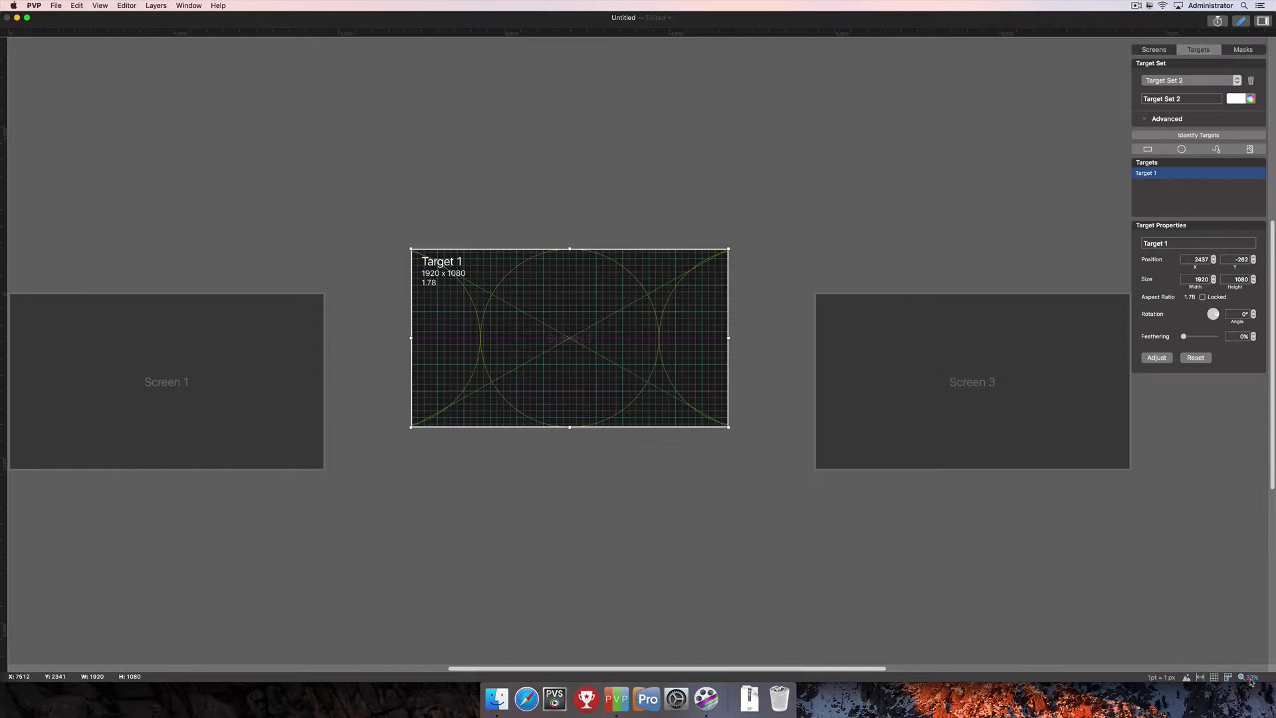
Turn the workspace rulers off and back on, deselecting Target 1 in between.
{"action": "left_click", "coordinate": [1251, 679]}
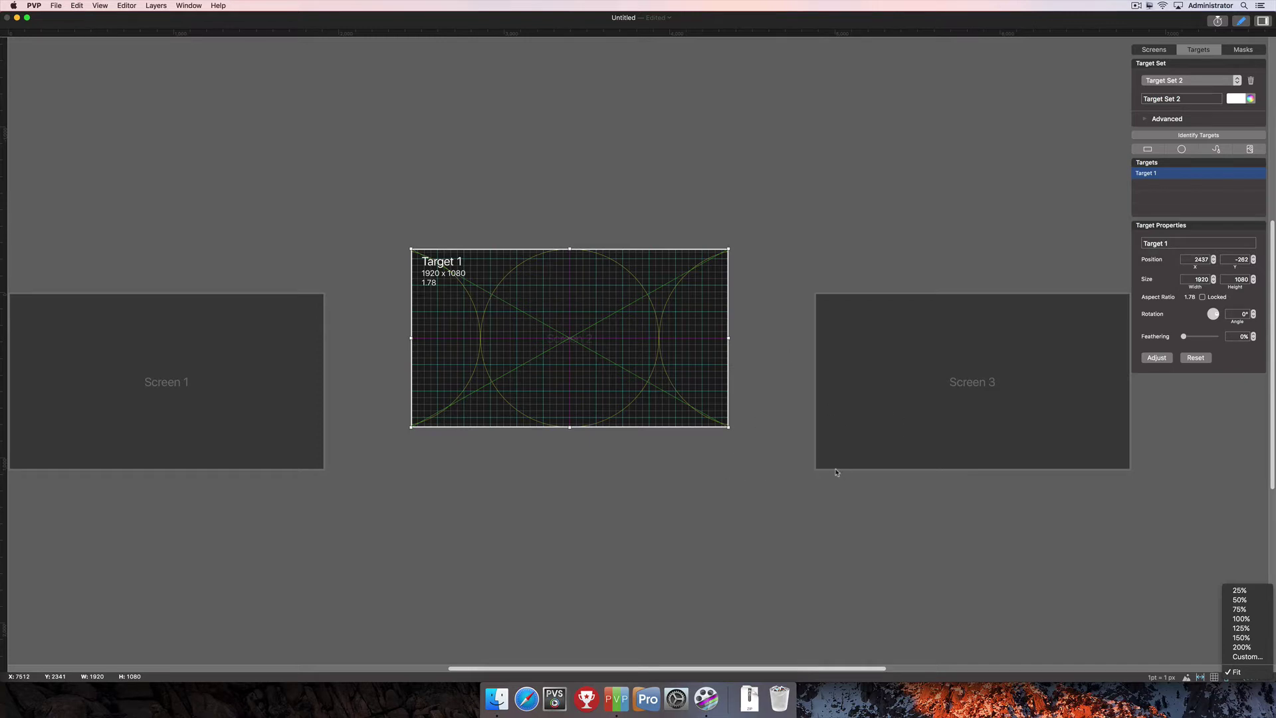
{"action": "left_click", "coordinate": [1172, 631]}
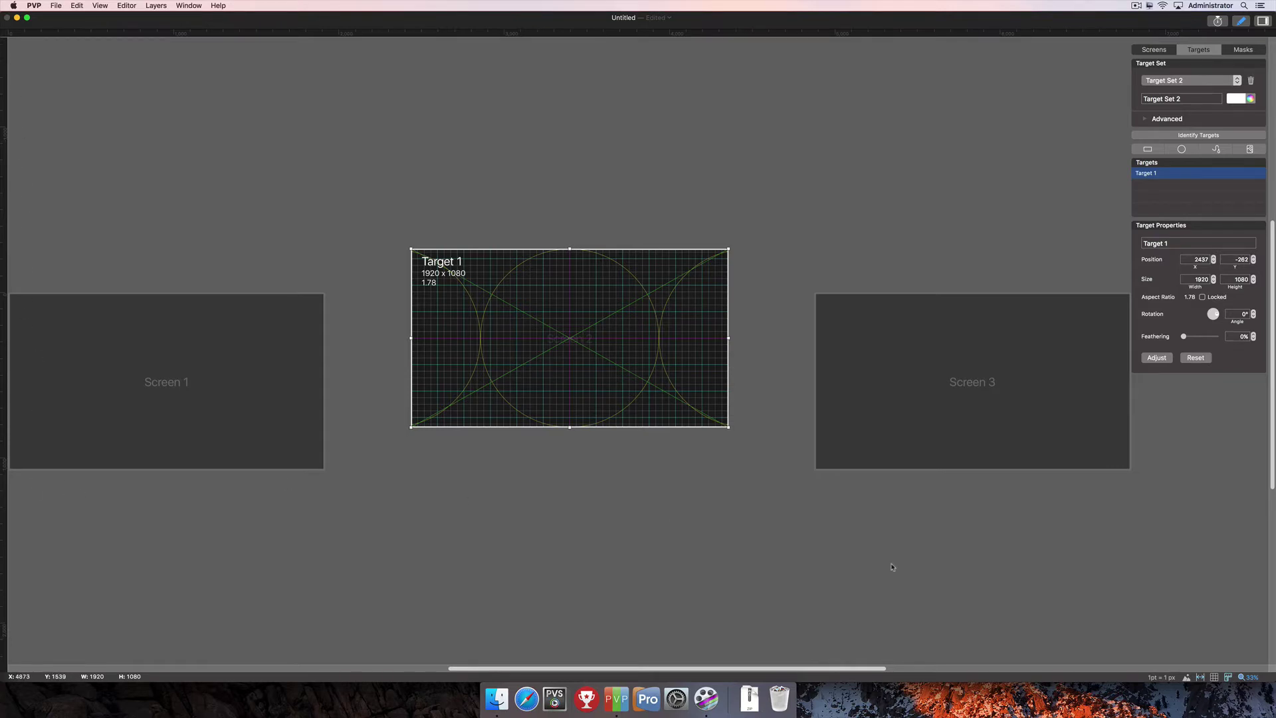
{"action": "left_click", "coordinate": [1228, 677]}
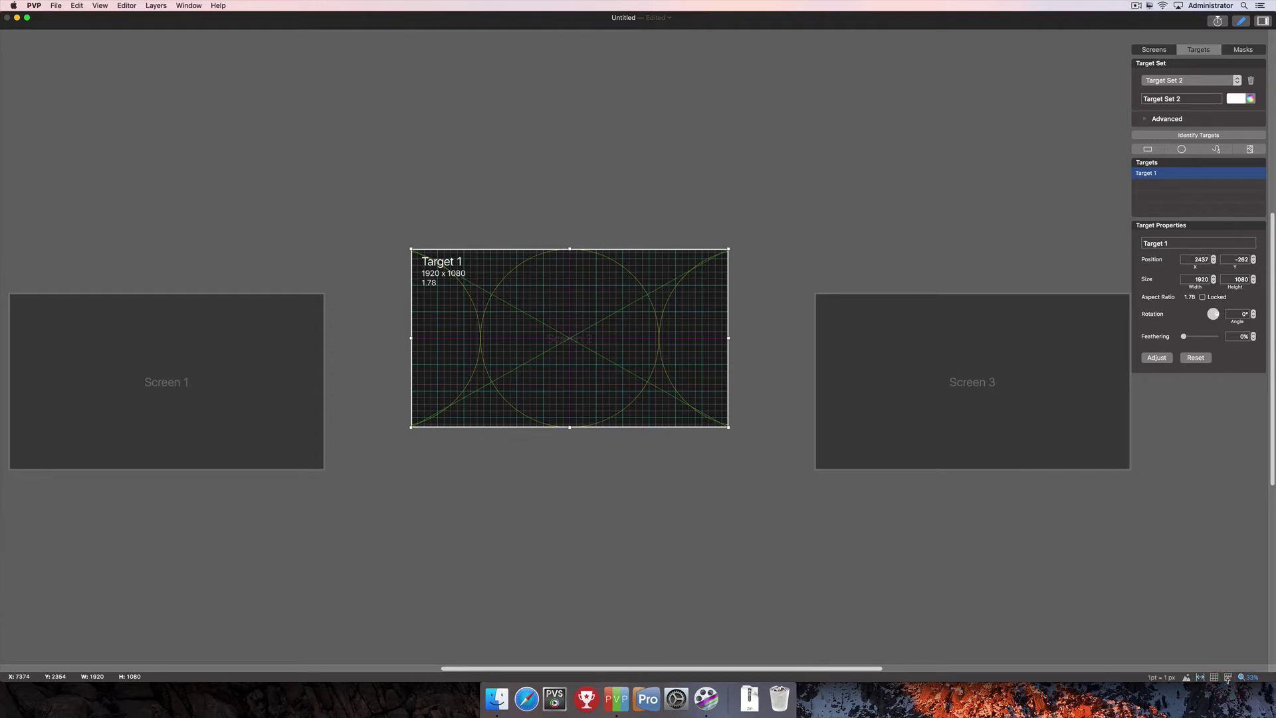
{"action": "key", "text": "Escape"}
{"action": "left_click", "coordinate": [1228, 678]}
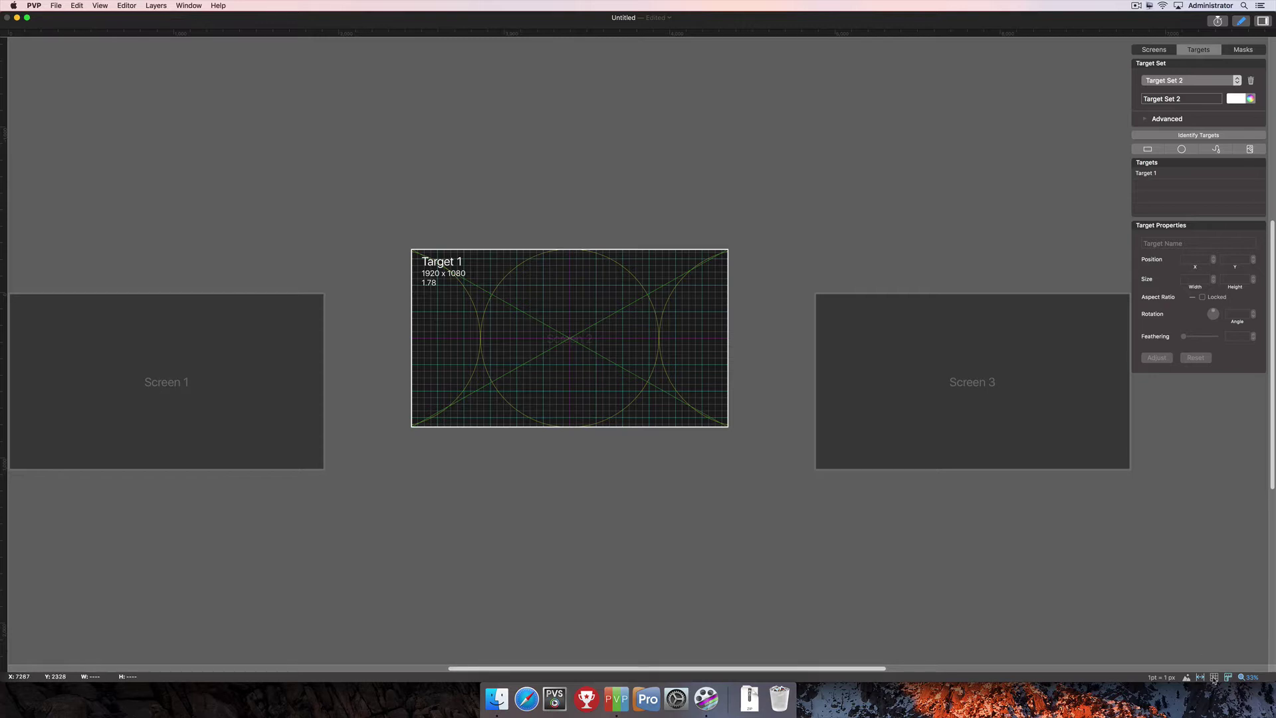
Enable the workspace grid and colour its lines grey after briefly trying red.
{"action": "left_click", "coordinate": [1213, 678]}
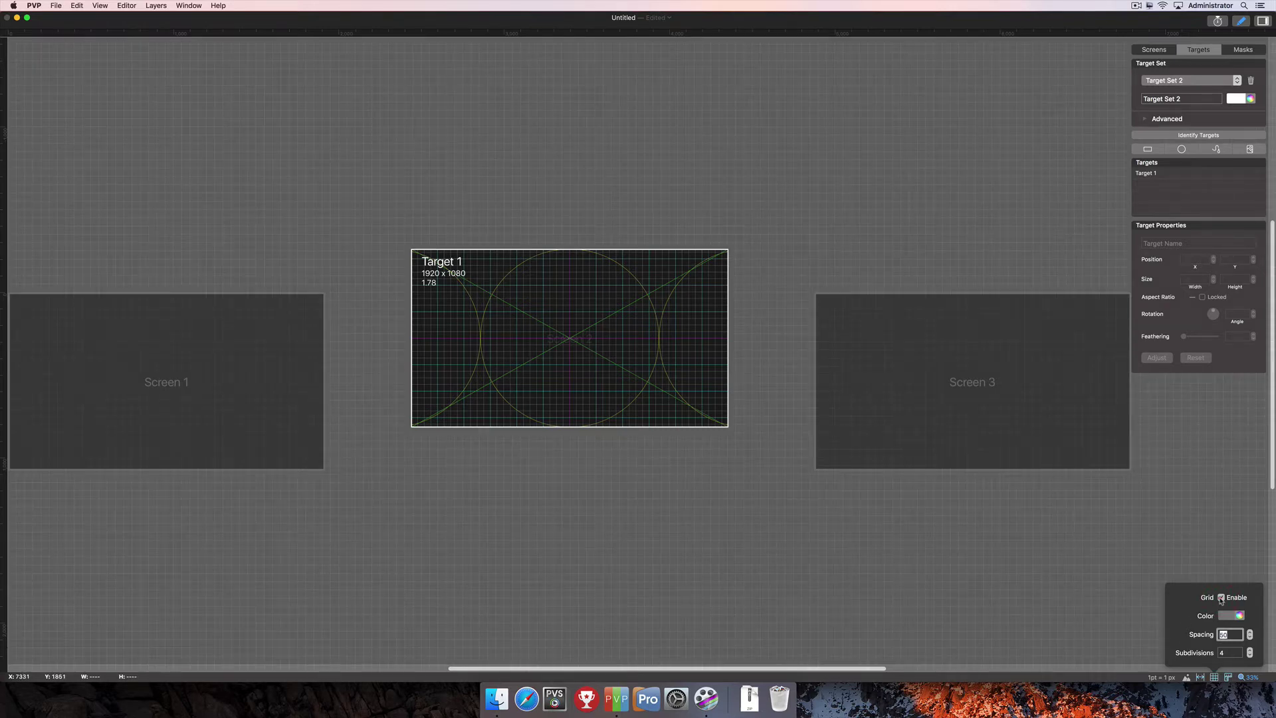
{"action": "left_click", "coordinate": [1220, 597]}
{"action": "left_click", "coordinate": [1221, 598]}
{"action": "left_click", "coordinate": [1226, 616]}
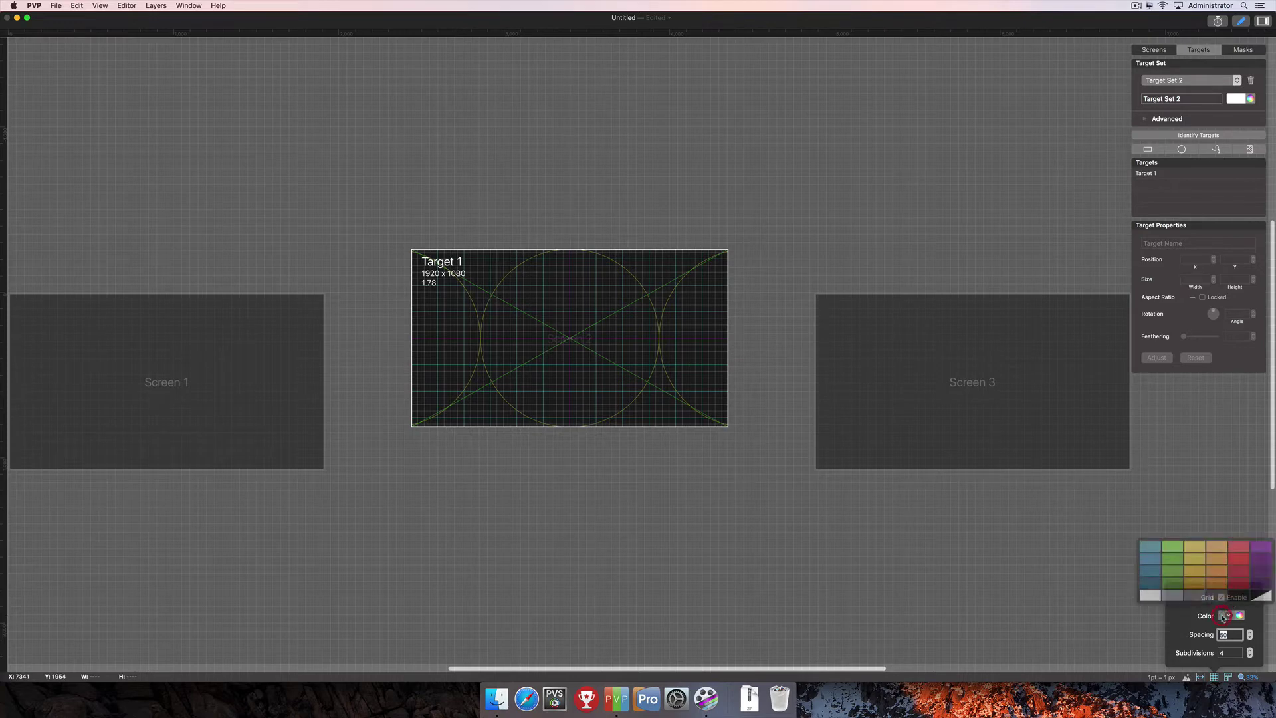
{"action": "left_click", "coordinate": [1238, 576]}
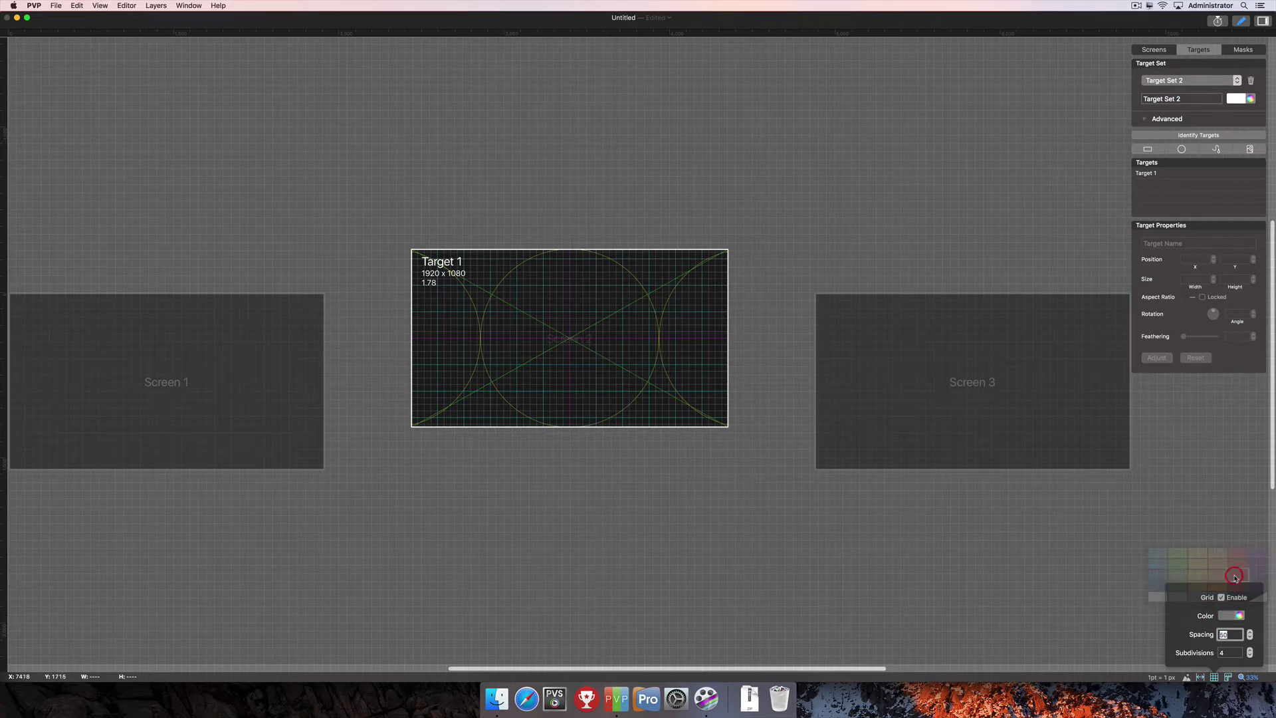
{"action": "left_click", "coordinate": [1239, 616]}
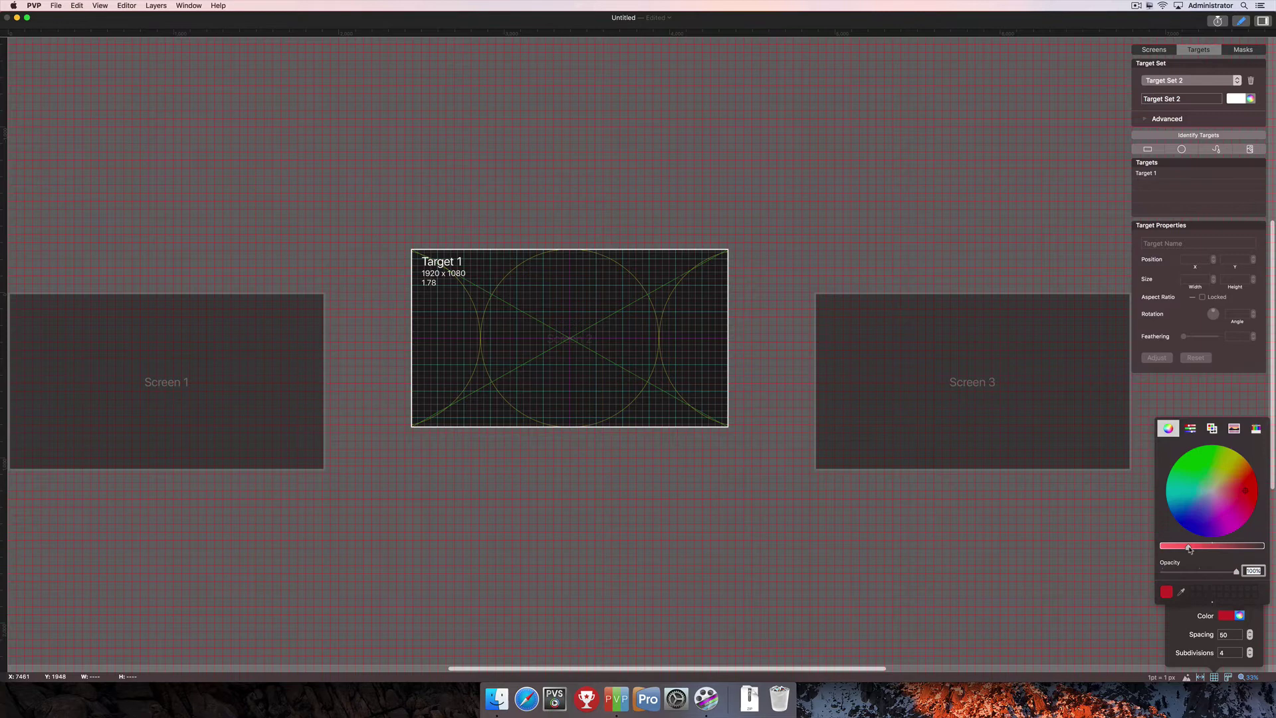
{"action": "left_click", "coordinate": [1193, 623]}
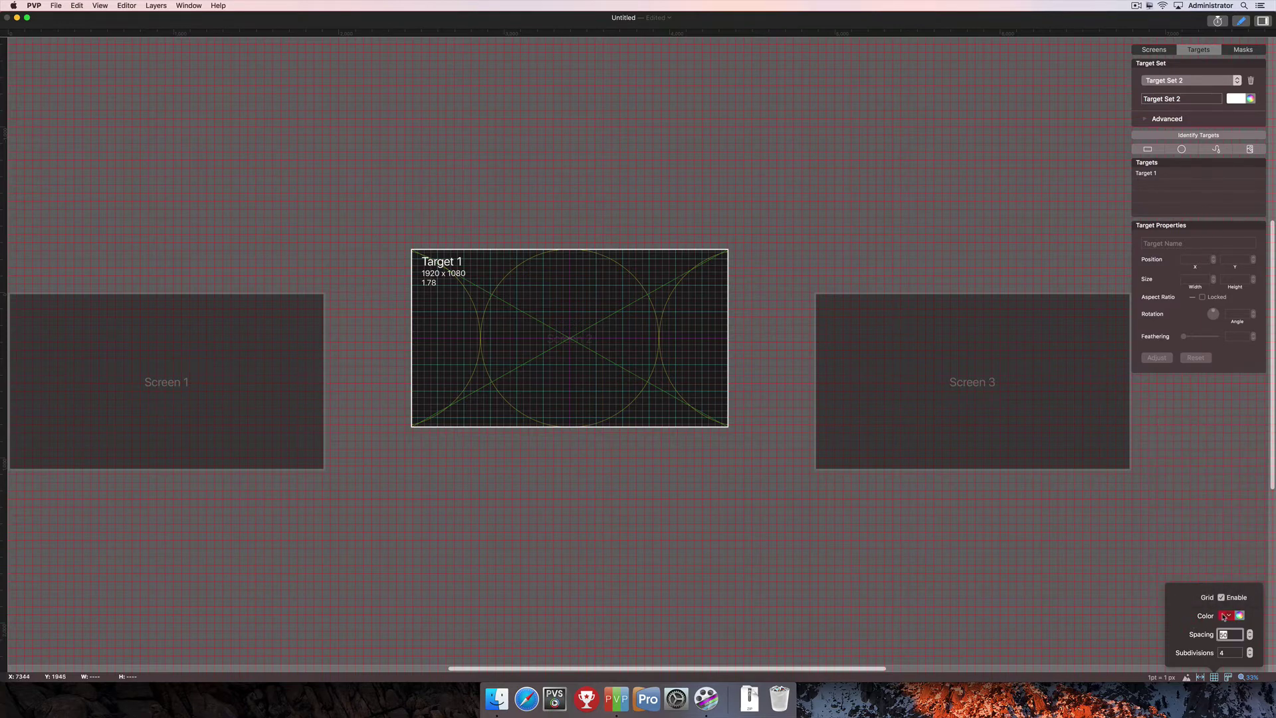
{"action": "left_click", "coordinate": [1225, 615]}
{"action": "left_click", "coordinate": [1199, 599]}
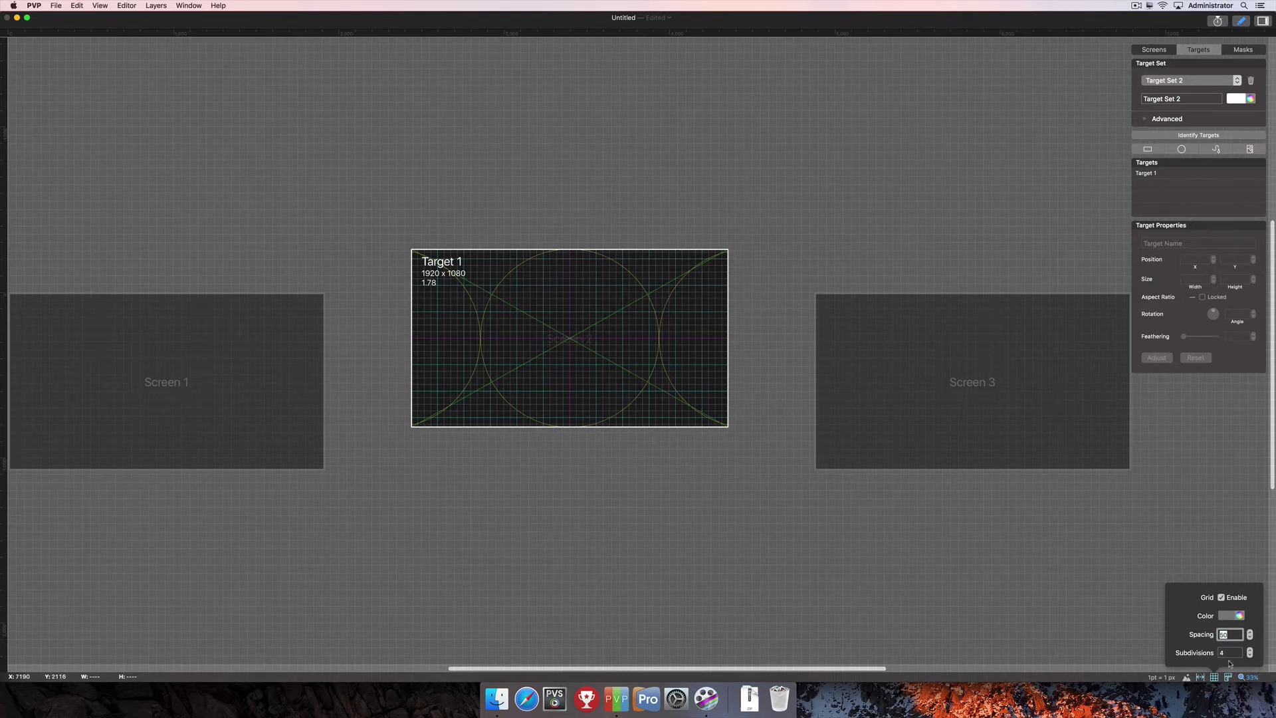
At 100% zoom, lower the grid subdivisions from 4 to 3, then return to 33% zoom.
{"action": "left_click", "coordinate": [1250, 678]}
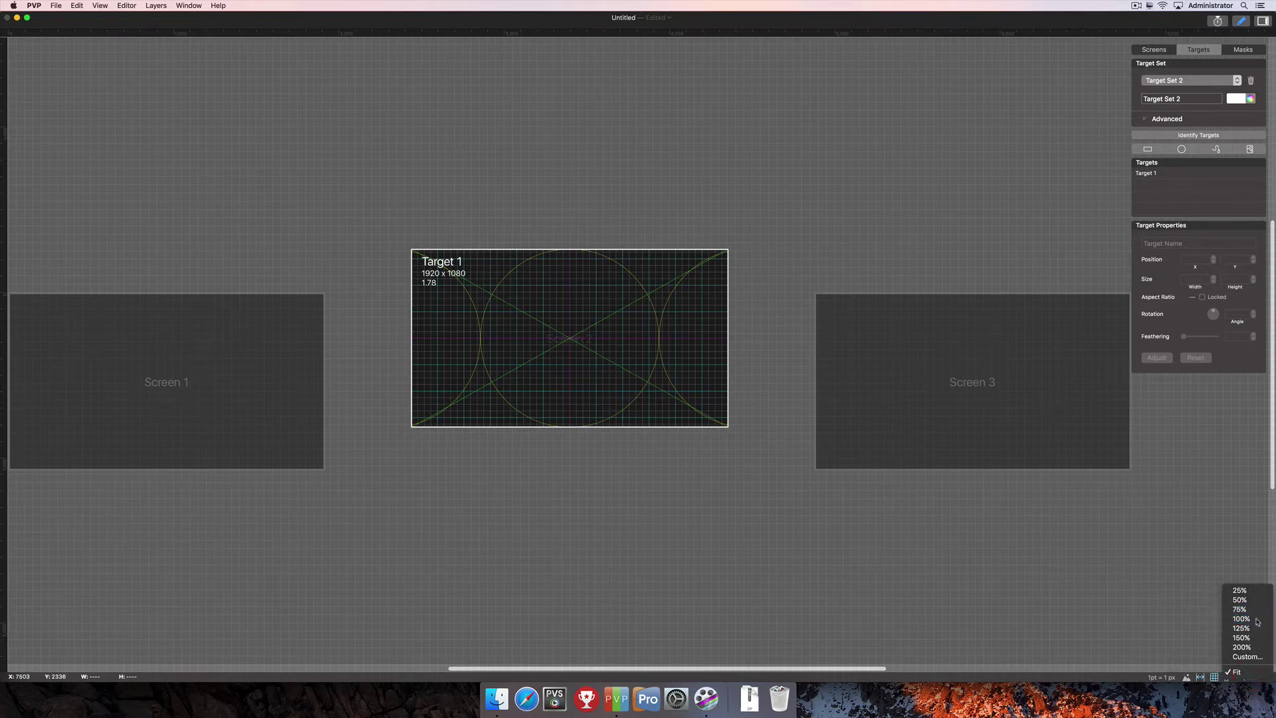
{"action": "left_click", "coordinate": [796, 384]}
{"action": "key", "text": "super+0"}
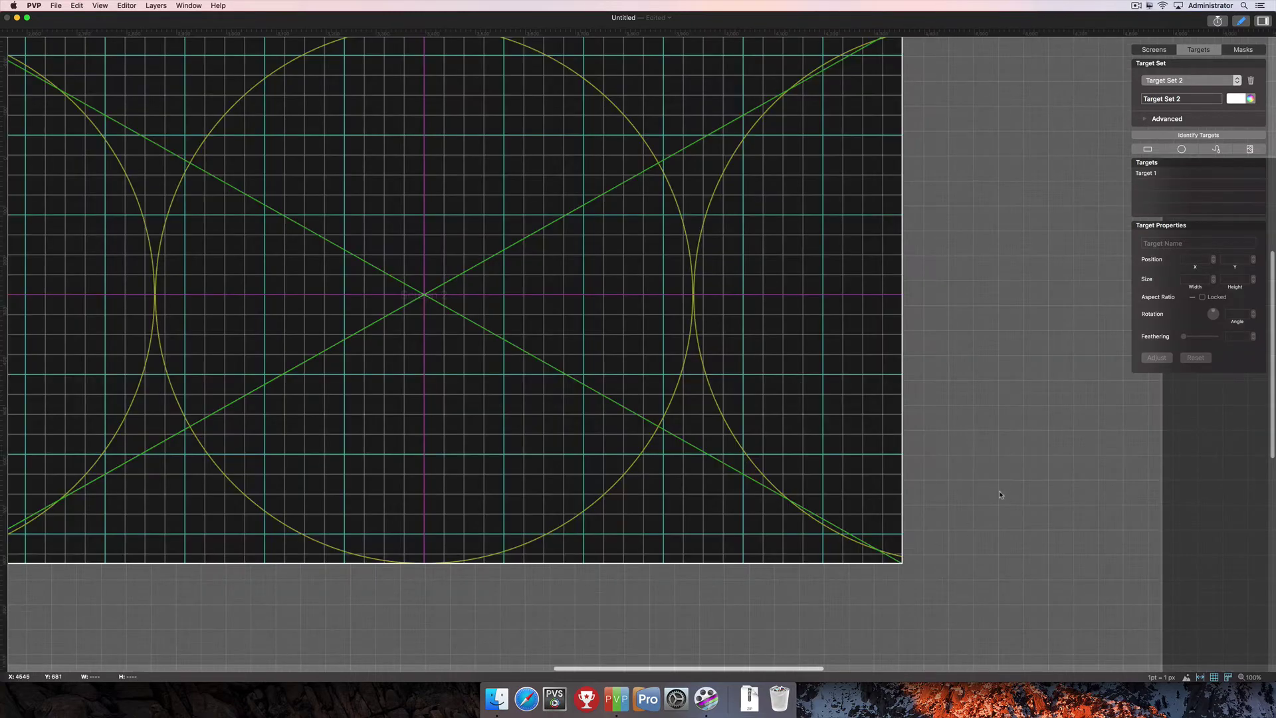
{"action": "left_click", "coordinate": [1215, 677]}
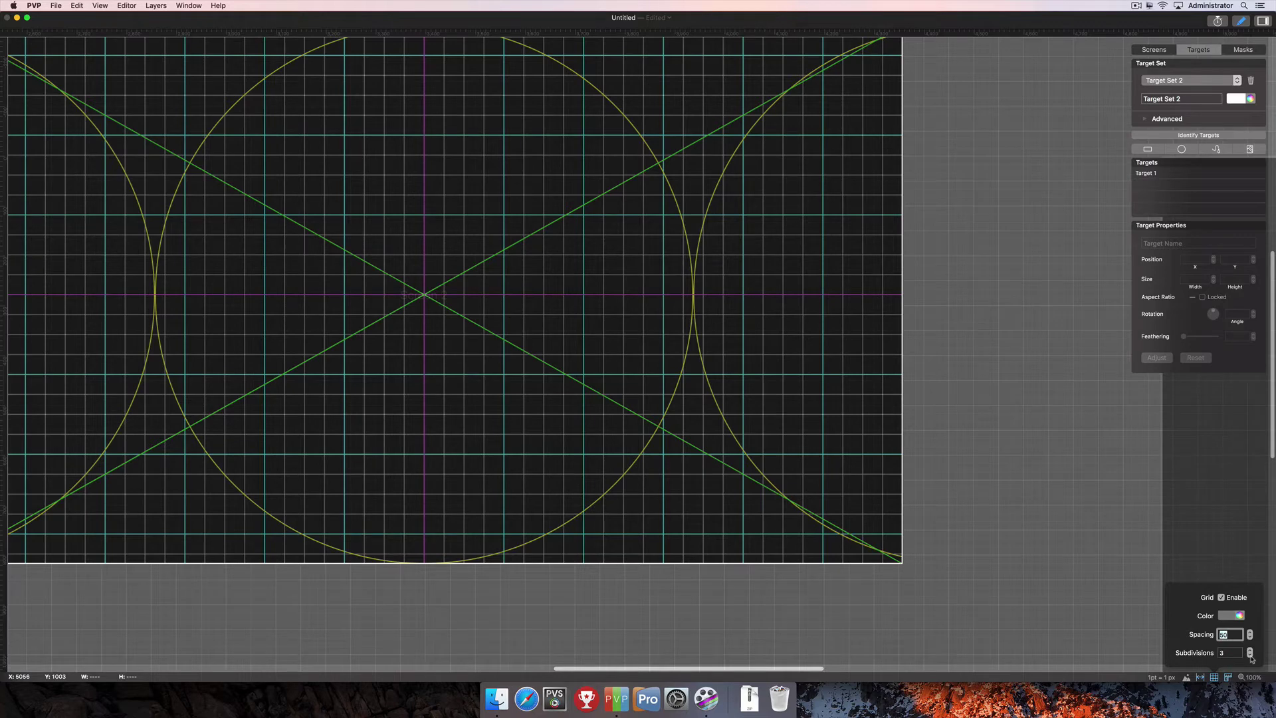
{"action": "left_click", "coordinate": [1250, 653]}
{"action": "left_click", "coordinate": [1253, 680]}
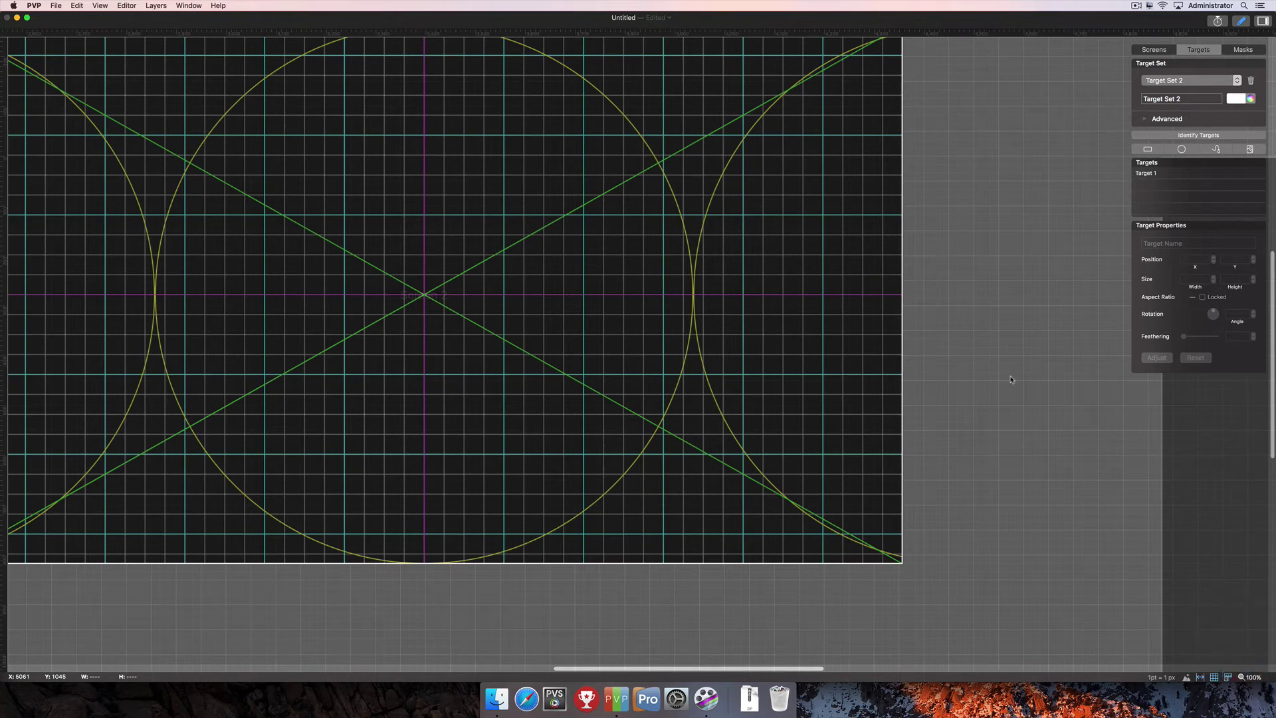
{"action": "left_click", "coordinate": [1237, 666]}
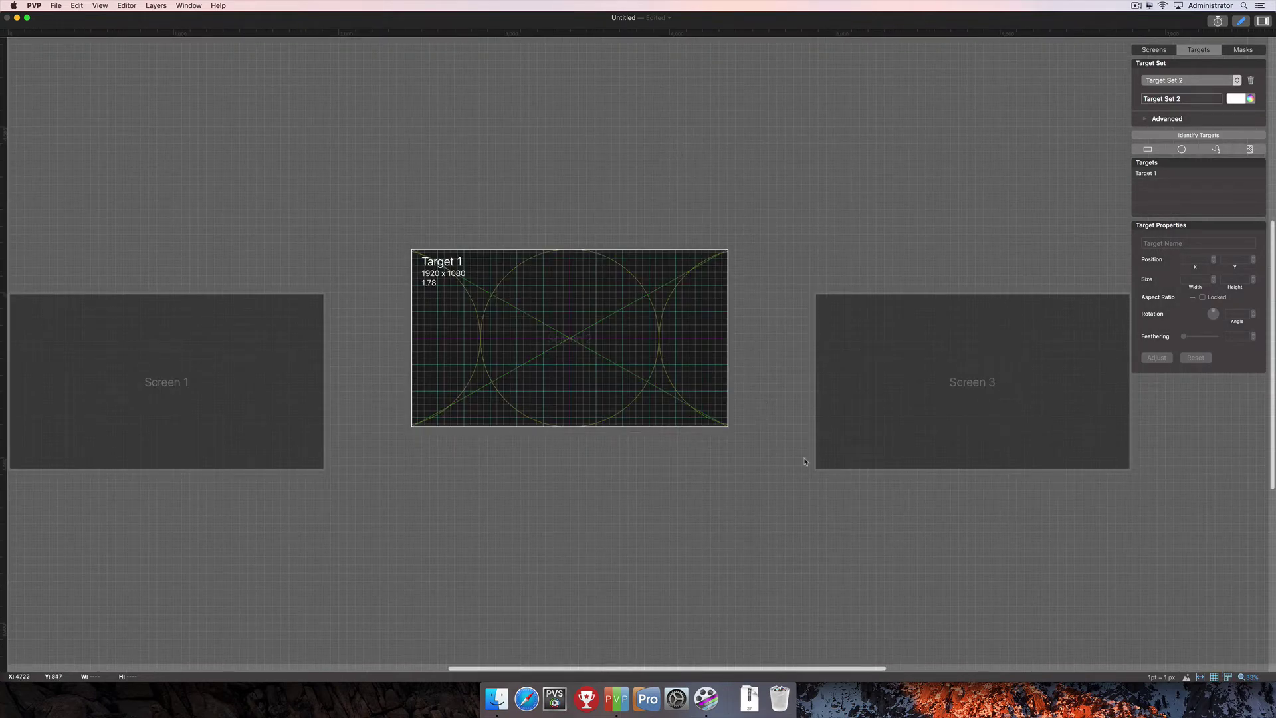
Uncheck Enable in the grid settings, then bring up the guide settings.
{"action": "left_click", "coordinate": [1214, 678]}
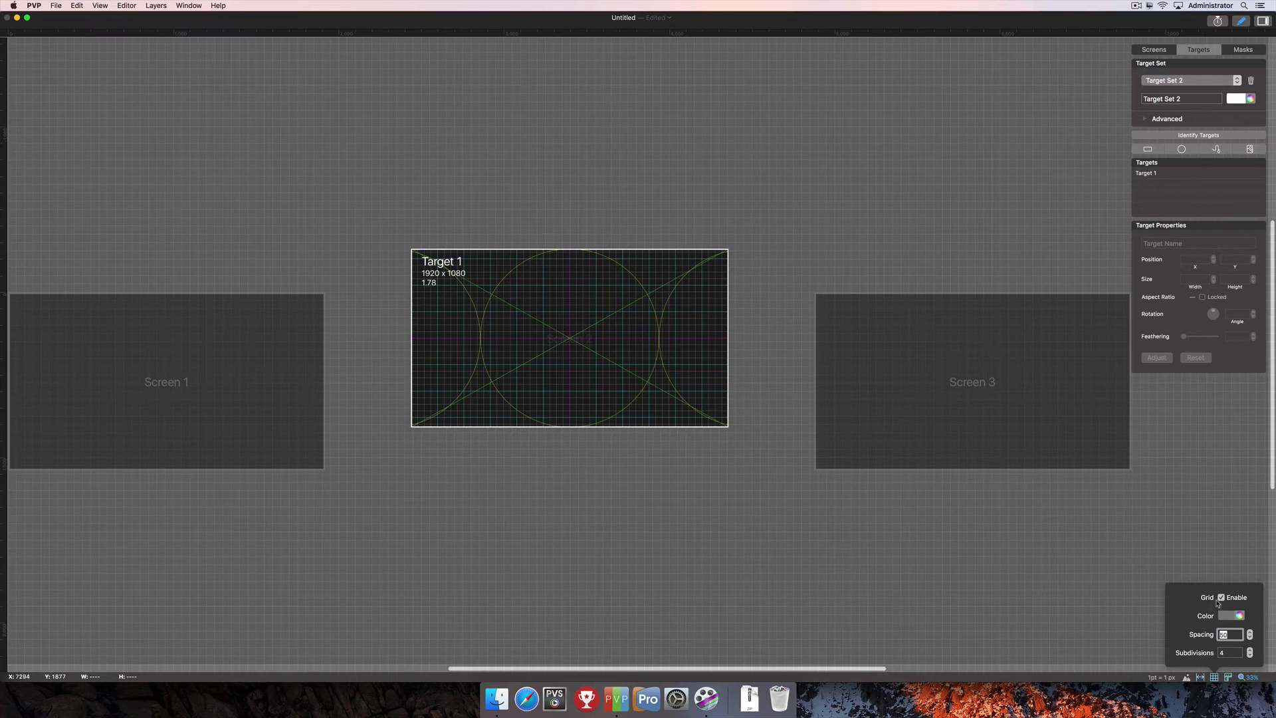
{"action": "left_click", "coordinate": [1221, 598]}
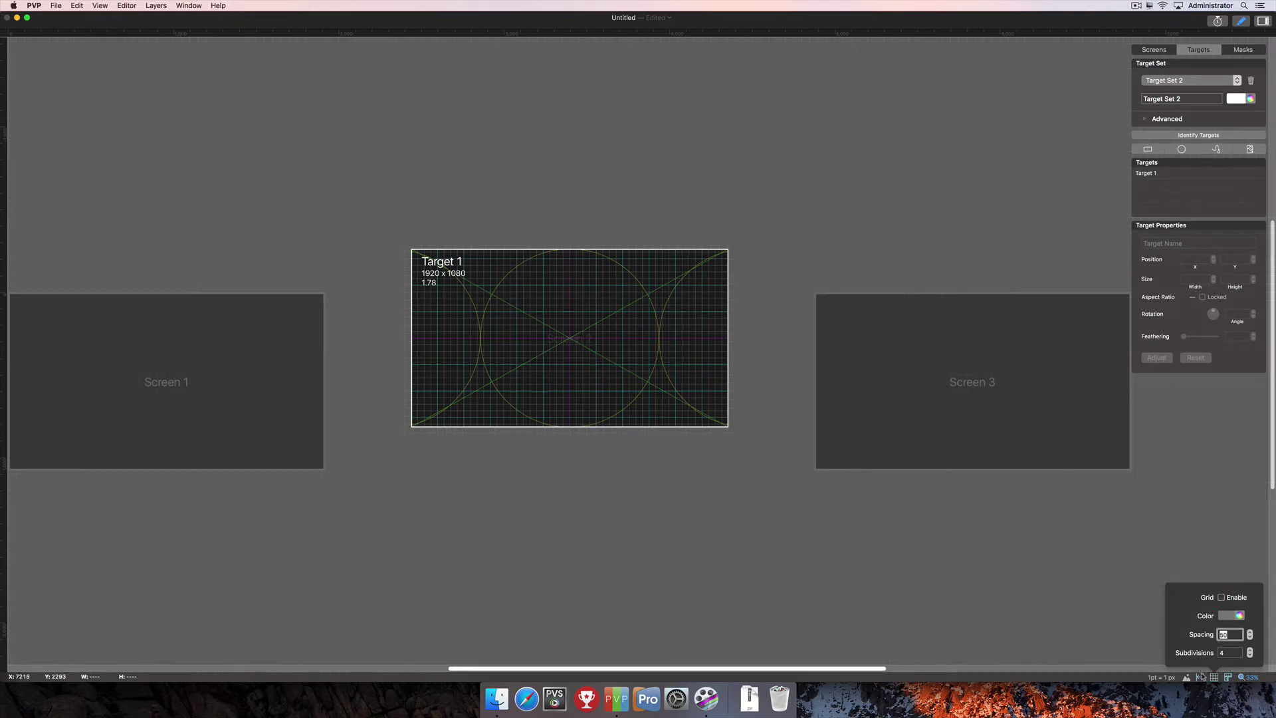
{"action": "left_click", "coordinate": [1201, 677]}
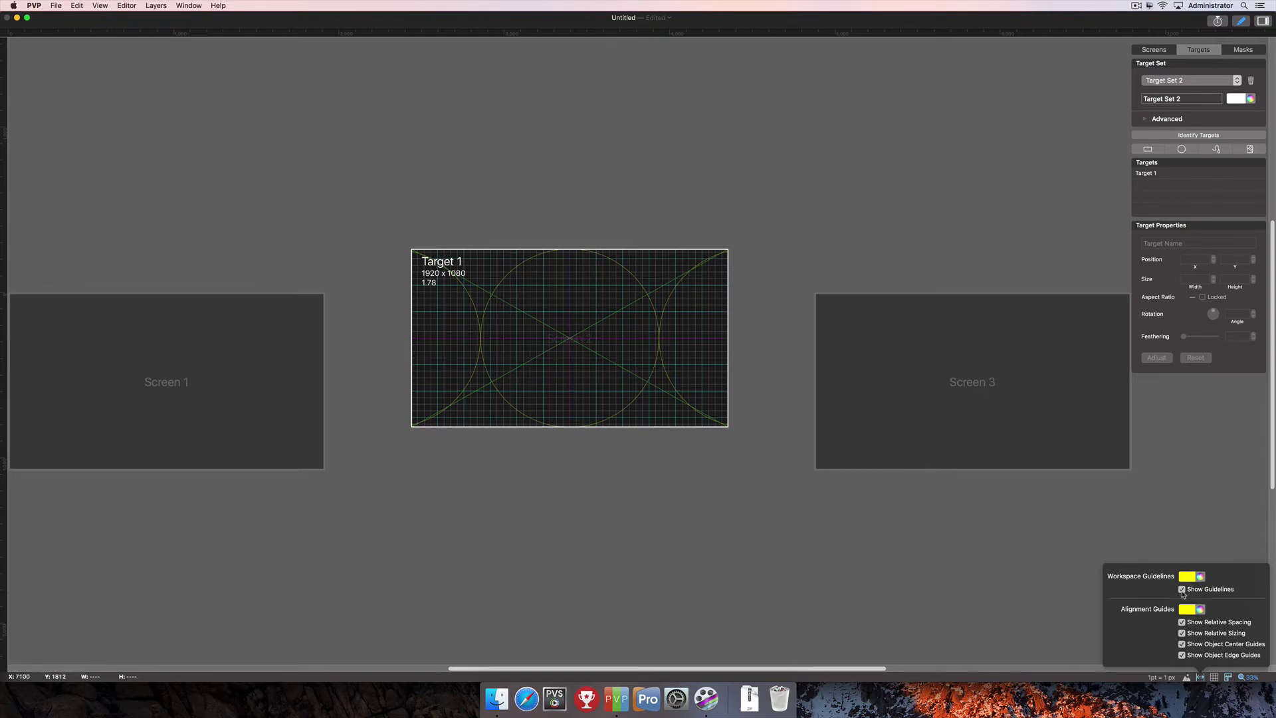
With guidelines shown, add guides at Target 1's top and left edges, then drag both off.
{"action": "left_click", "coordinate": [1182, 593]}
{"action": "left_click", "coordinate": [1182, 594]}
{"action": "left_click", "coordinate": [1184, 593]}
{"action": "left_click", "coordinate": [1187, 594]}
{"action": "left_click_drag", "start_coordinate": [586, 34], "coordinate": [588, 248]}
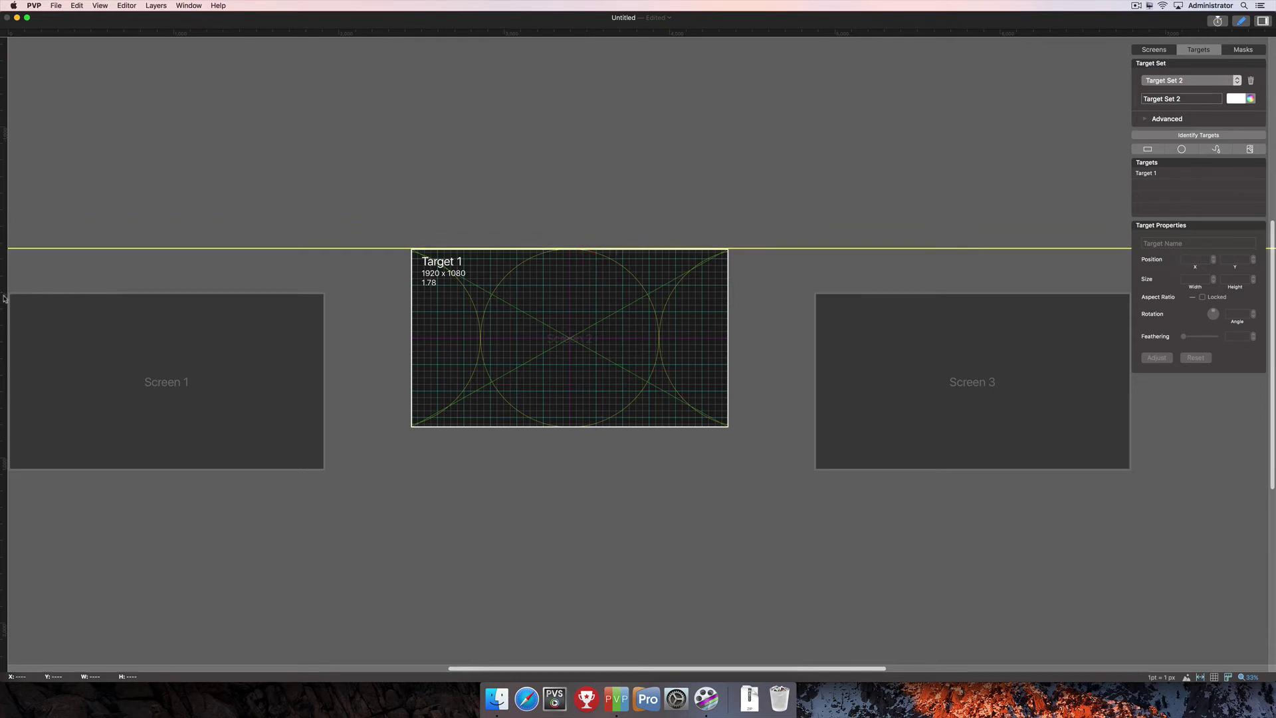
{"action": "left_click_drag", "start_coordinate": [4, 298], "coordinate": [409, 356]}
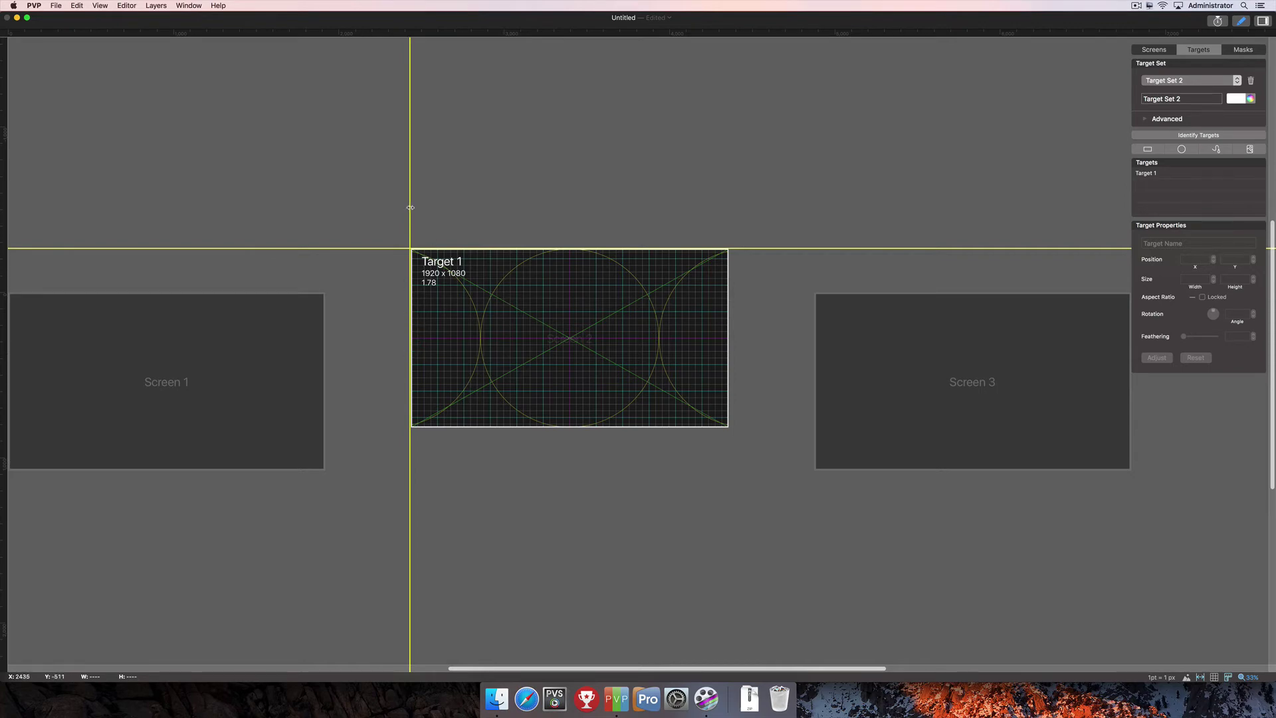
{"action": "left_click_drag", "start_coordinate": [410, 207], "coordinate": [6, 241]}
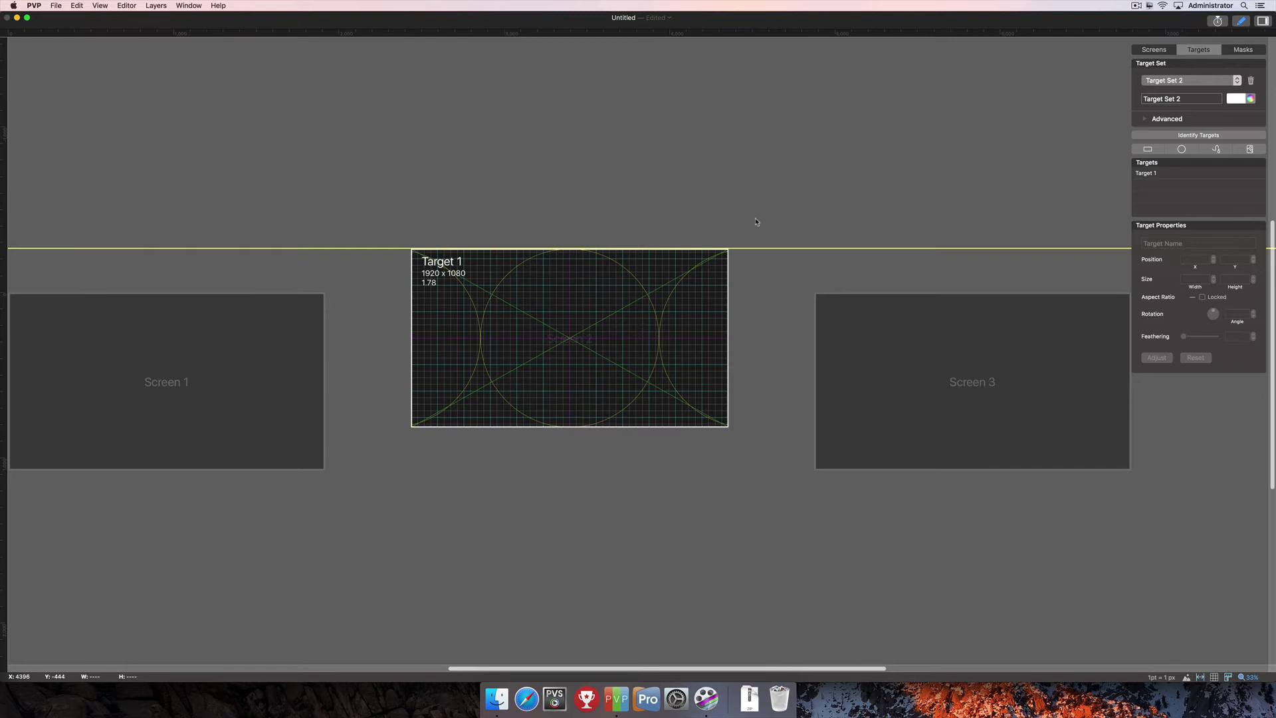
{"action": "left_click_drag", "start_coordinate": [772, 248], "coordinate": [766, 32]}
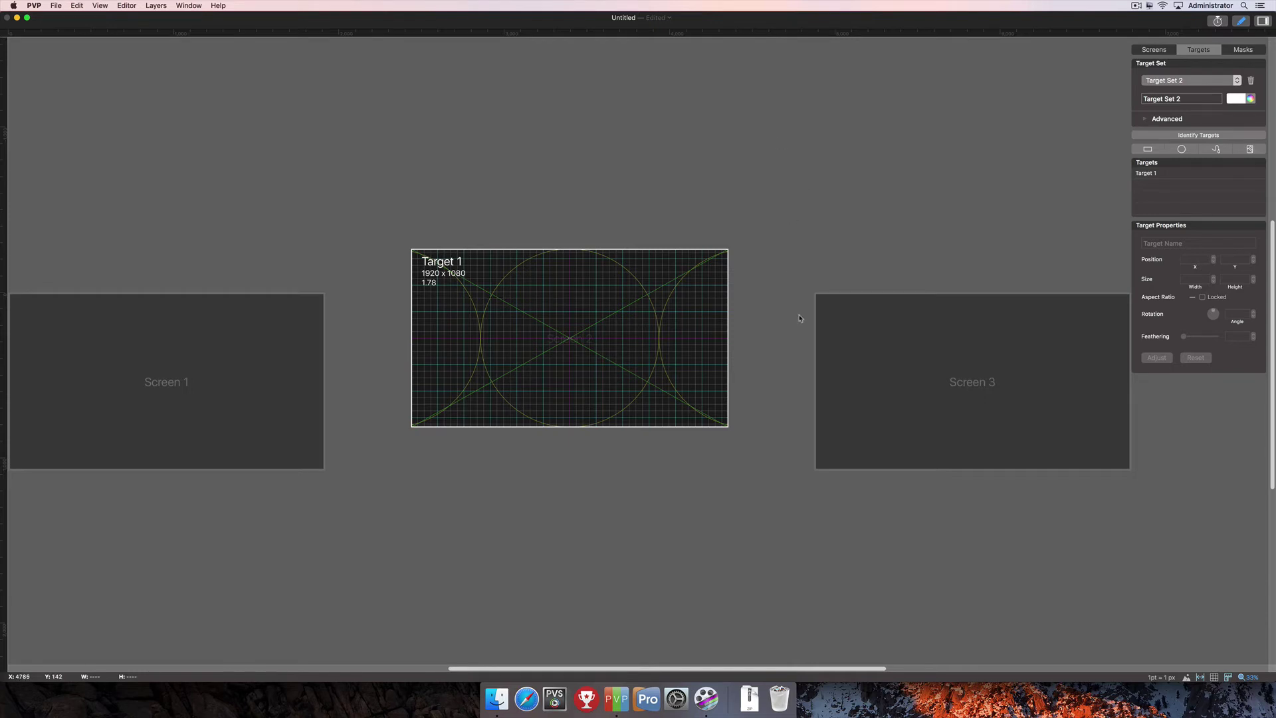
Select Target 1 on the canvas to show its position x 2437, y -262.
{"action": "left_click", "coordinate": [1200, 676]}
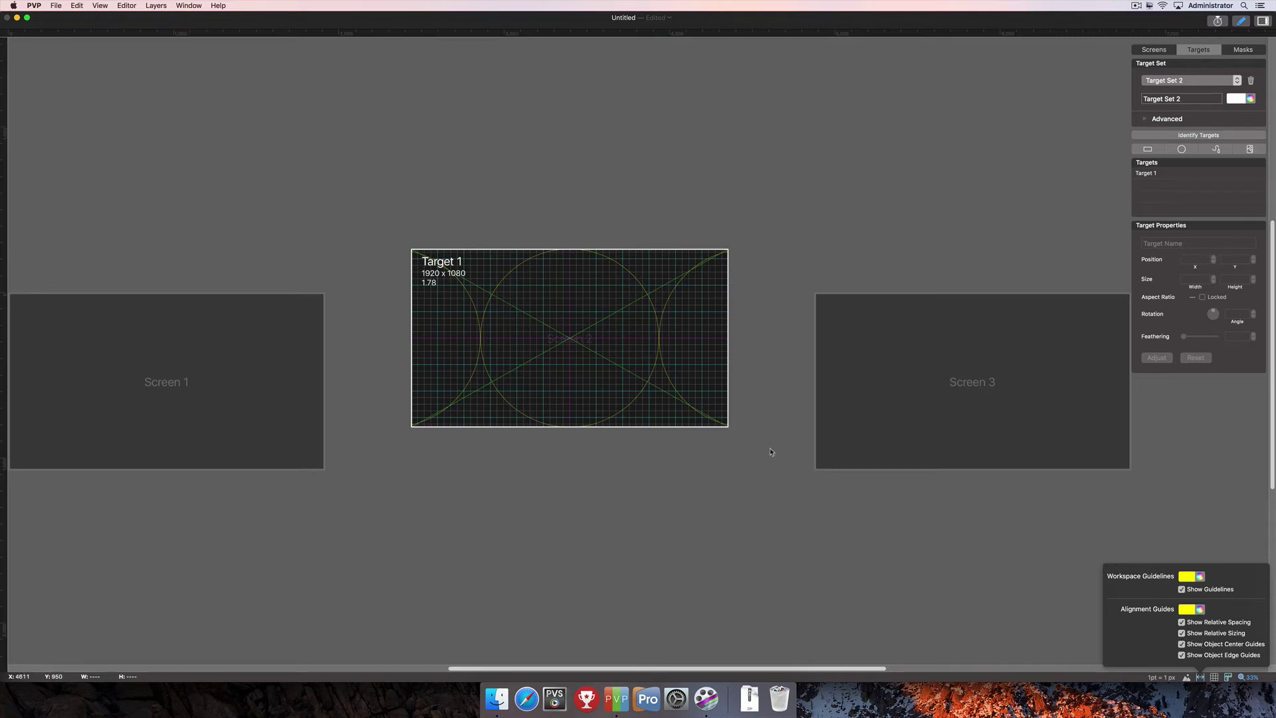
{"action": "left_click", "coordinate": [625, 359]}
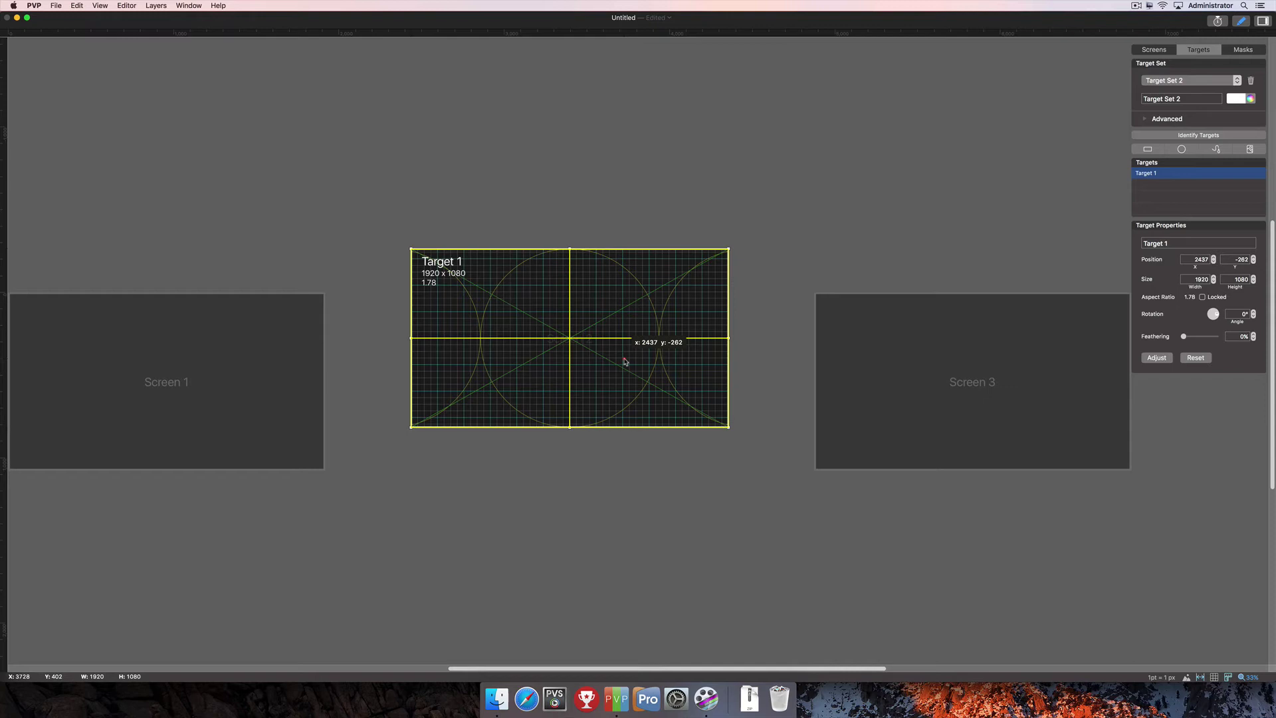
Drag Target 1 down and back, then resize its top-right corner until it snaps at 1920 x 1080.
{"action": "left_click_drag", "start_coordinate": [624, 362], "coordinate": [624, 414]}
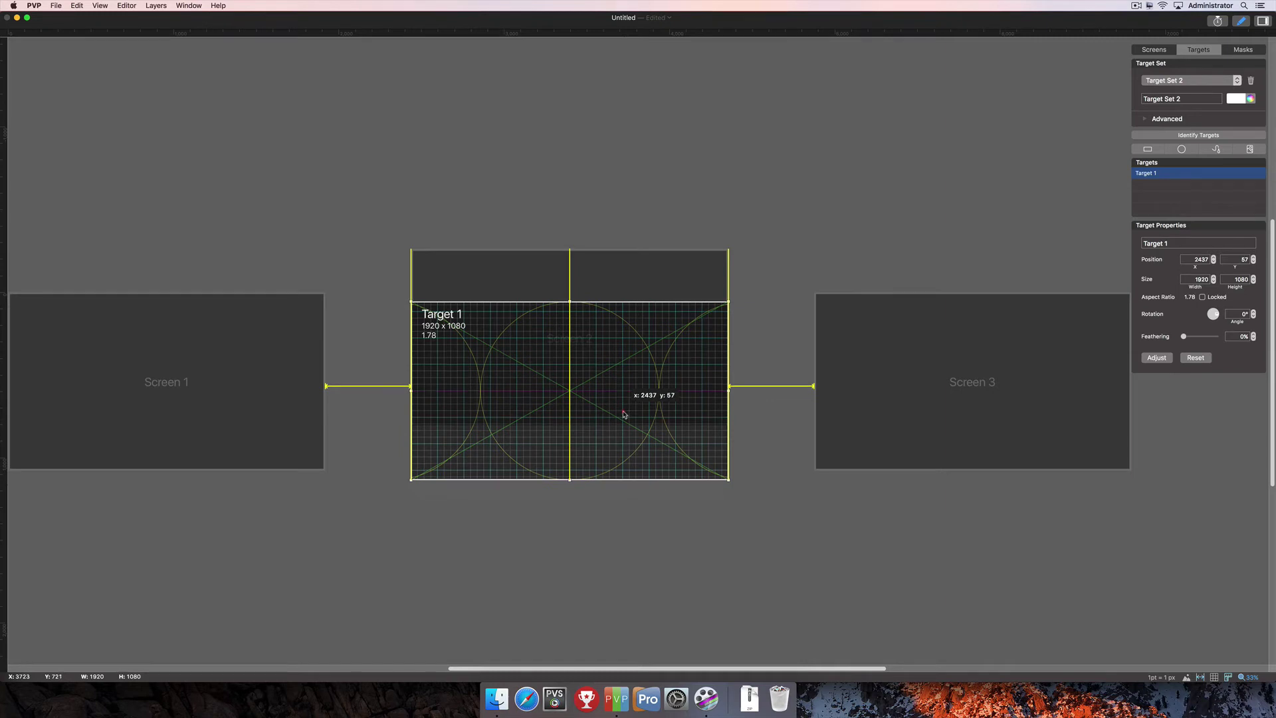
{"action": "left_click_drag", "start_coordinate": [623, 414], "coordinate": [623, 365]}
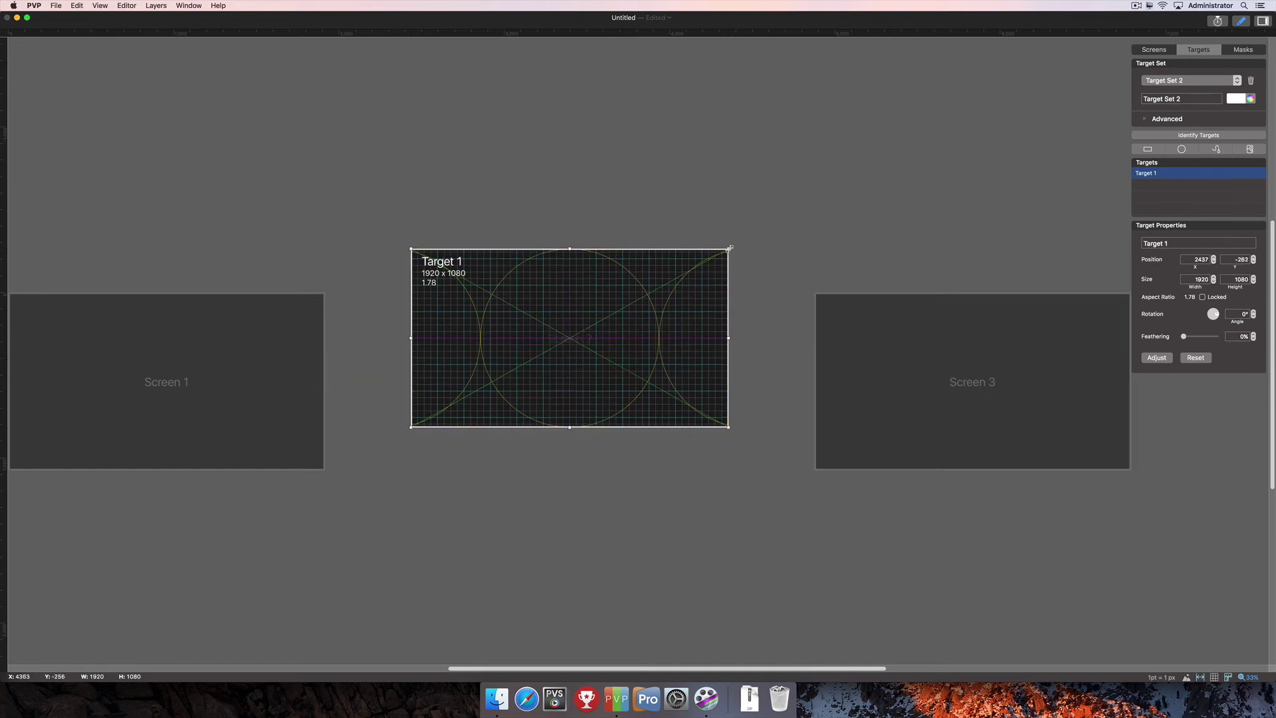
{"action": "left_click_drag", "start_coordinate": [729, 249], "coordinate": [729, 250]}
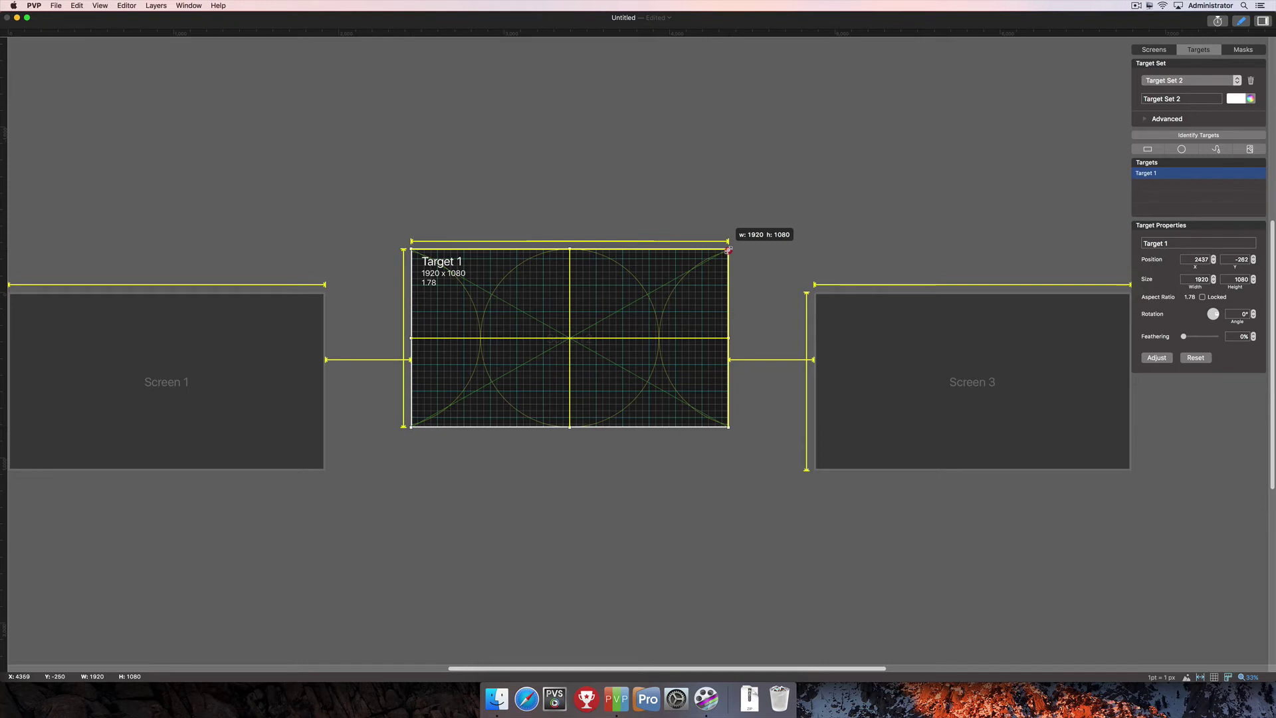
{"action": "mouse_move", "coordinate": [727, 251]}
{"action": "left_mouse_down"}
{"action": "mouse_move", "coordinate": [706, 277]}
{"action": "mouse_move", "coordinate": [730, 251]}
{"action": "left_mouse_up"}
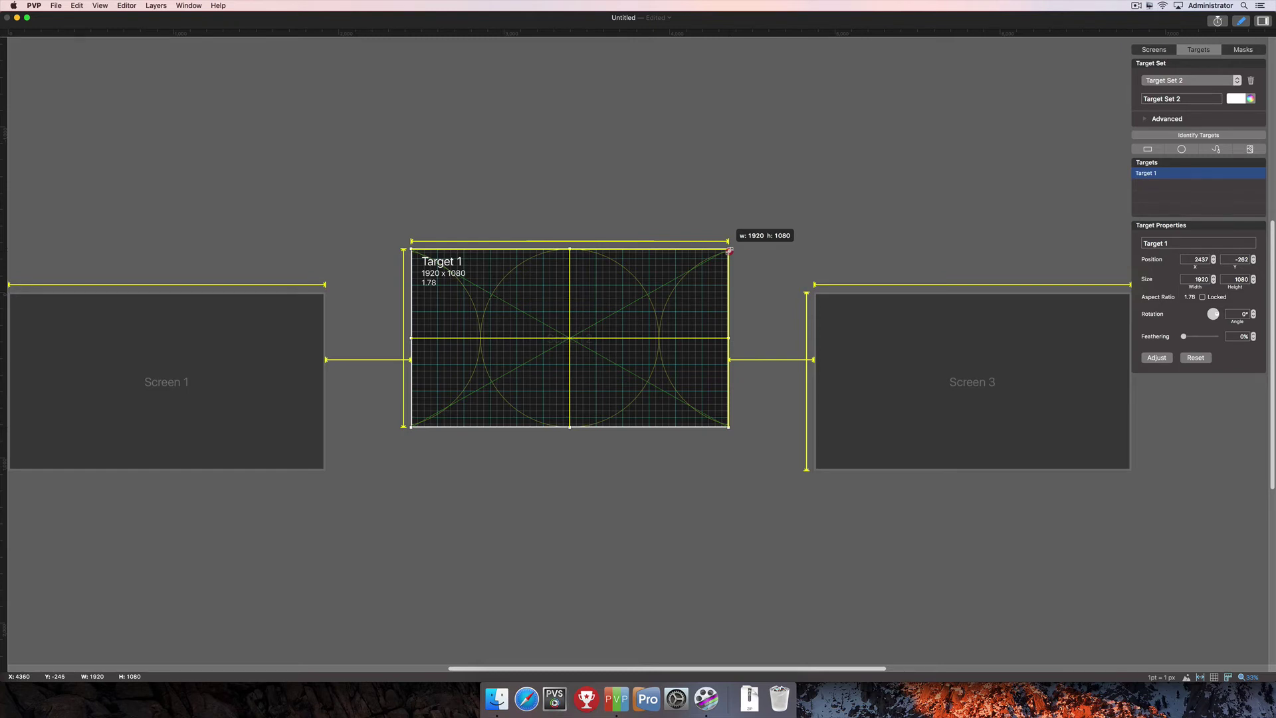
{"action": "left_click_drag", "start_coordinate": [729, 251], "coordinate": [730, 250]}
Release Target 1 at 1920 x 1080 and show the empty background image settings.
{"action": "left_click_drag", "start_coordinate": [730, 250], "coordinate": [729, 250]}
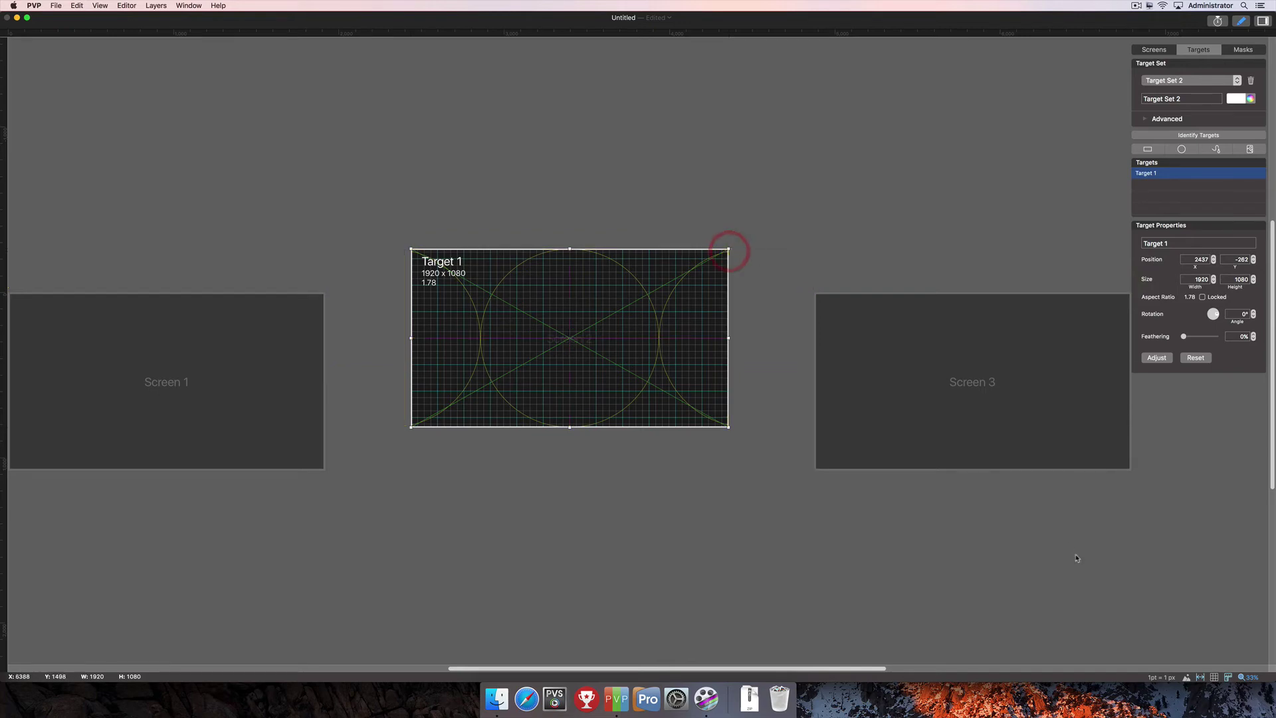
{"action": "left_click", "coordinate": [1187, 678]}
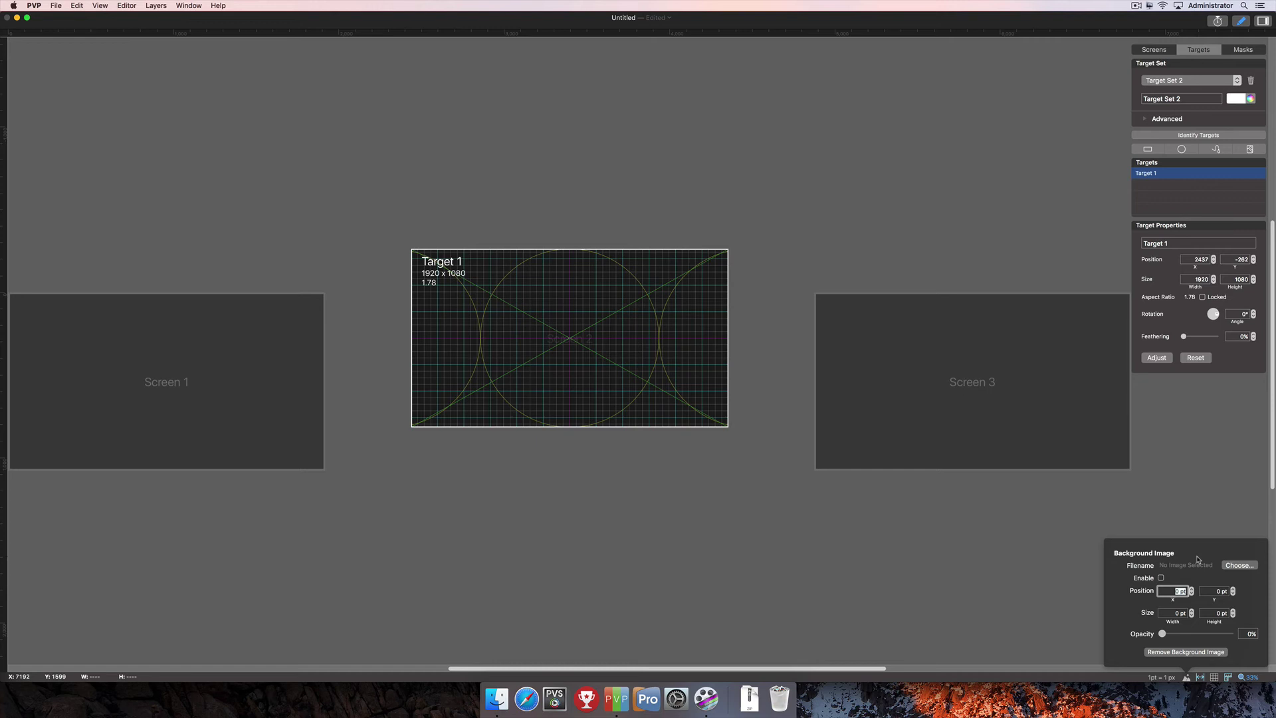
Load Desktop > Content > Renewed Vision.png as the workspace background image.
{"action": "left_click", "coordinate": [1240, 565]}
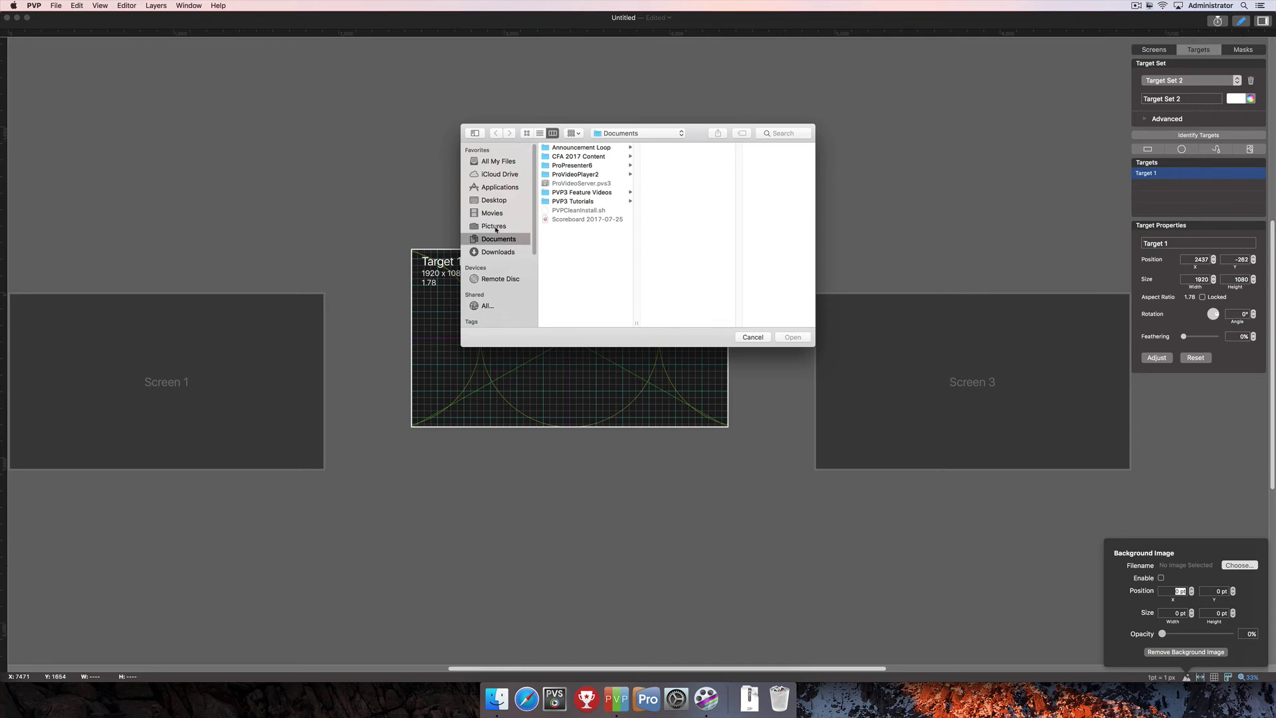
{"action": "left_click", "coordinate": [492, 200]}
{"action": "left_click", "coordinate": [564, 147]}
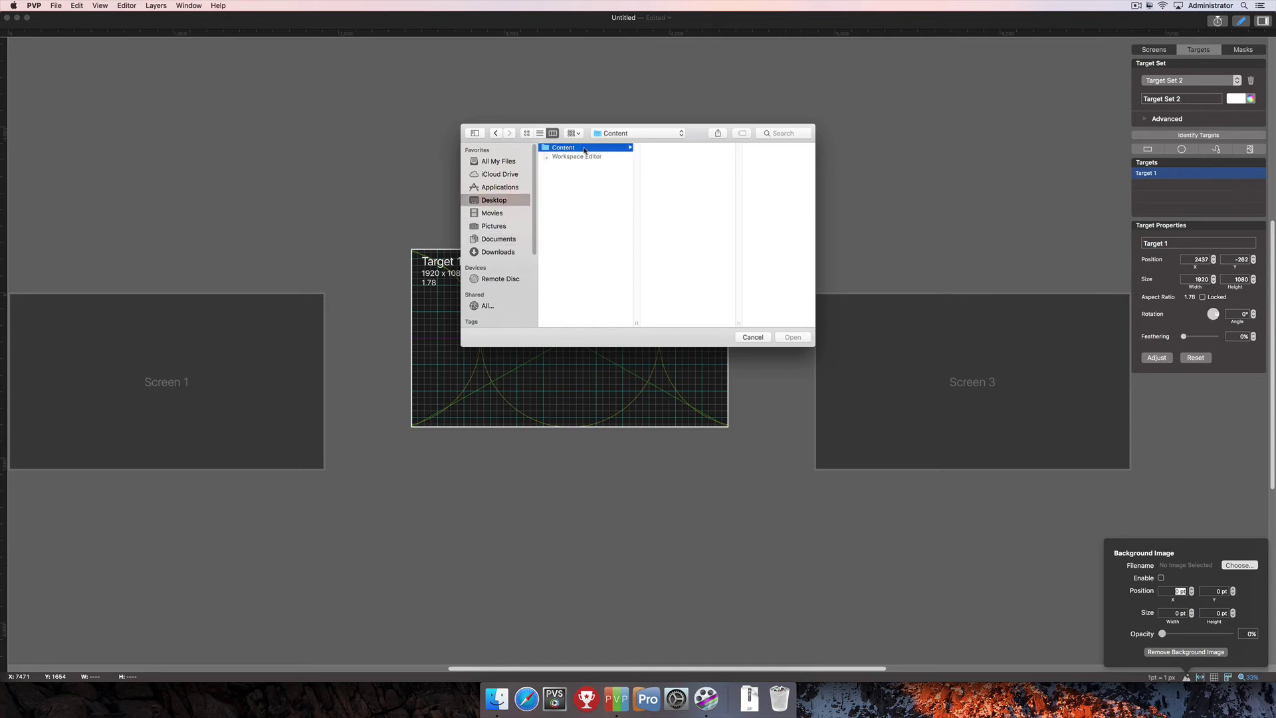
{"action": "left_click", "coordinate": [678, 246]}
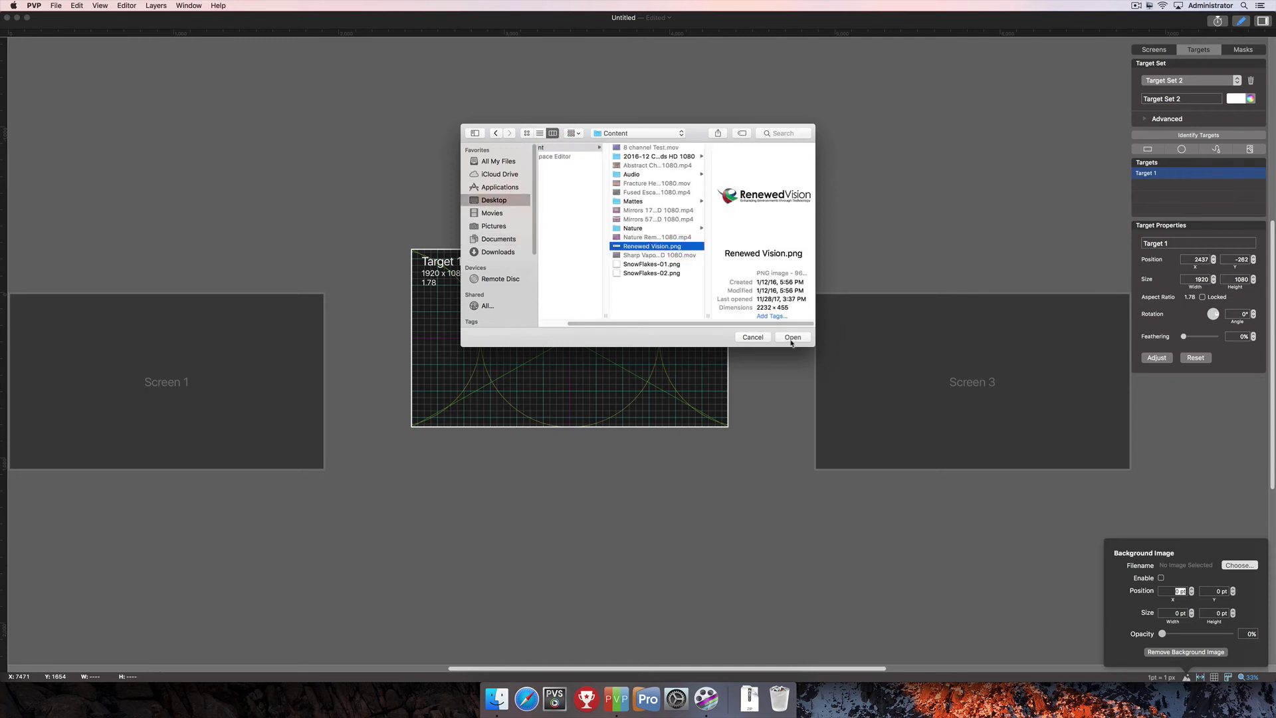
{"action": "left_click", "coordinate": [792, 337]}
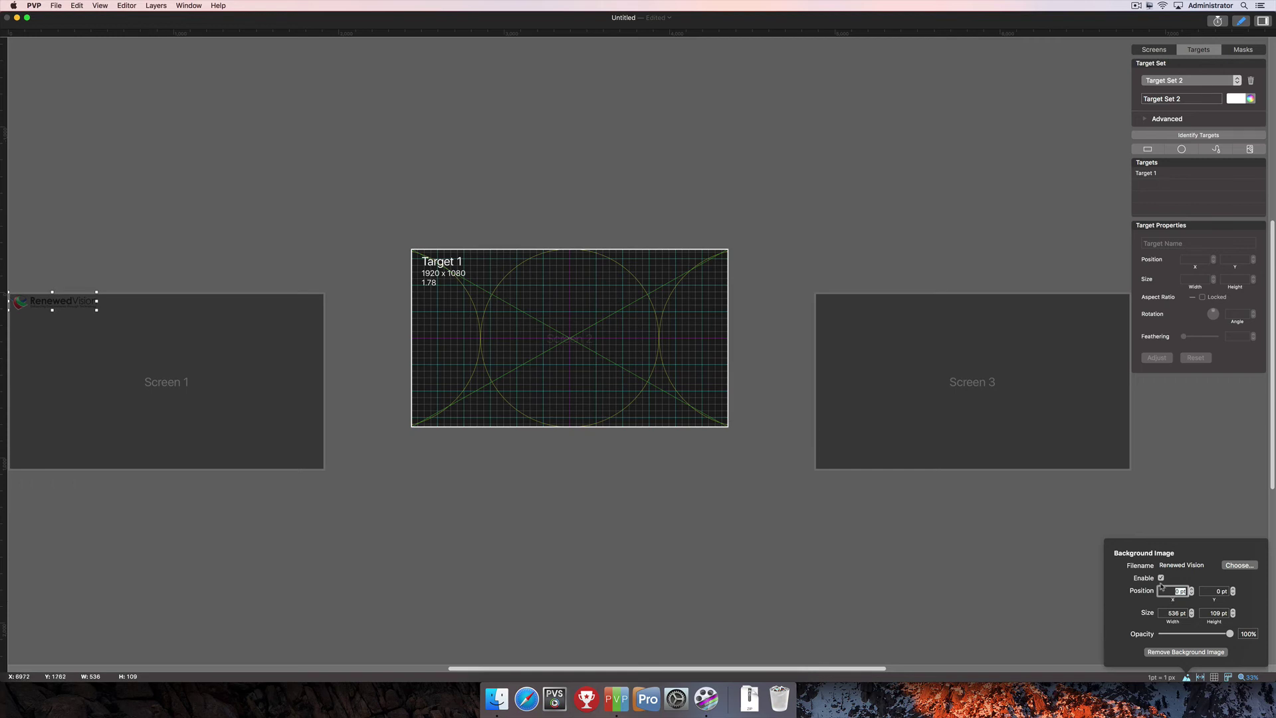
Set the logo's X to 500 pt, enlarge it across the workspace and centre it.
{"action": "type", "text": "500"}
{"action": "key", "text": "Return"}
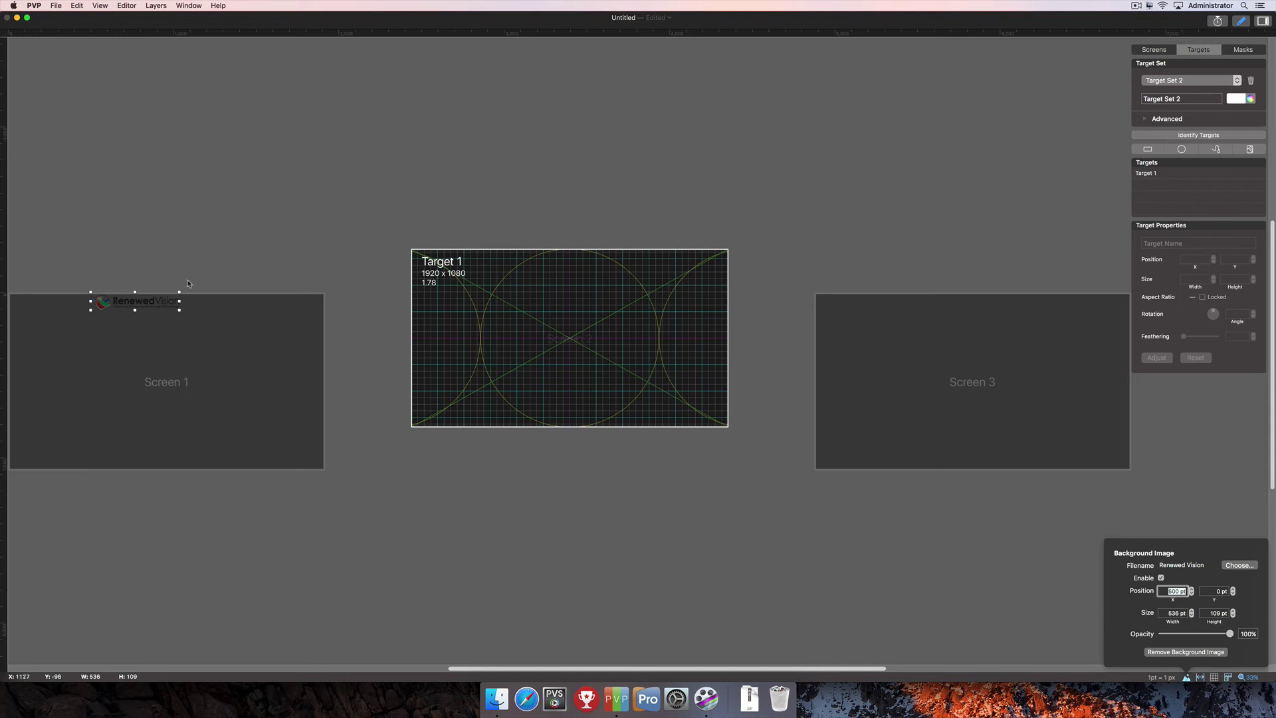
{"action": "left_click_drag", "start_coordinate": [179, 294], "coordinate": [1045, 64]}
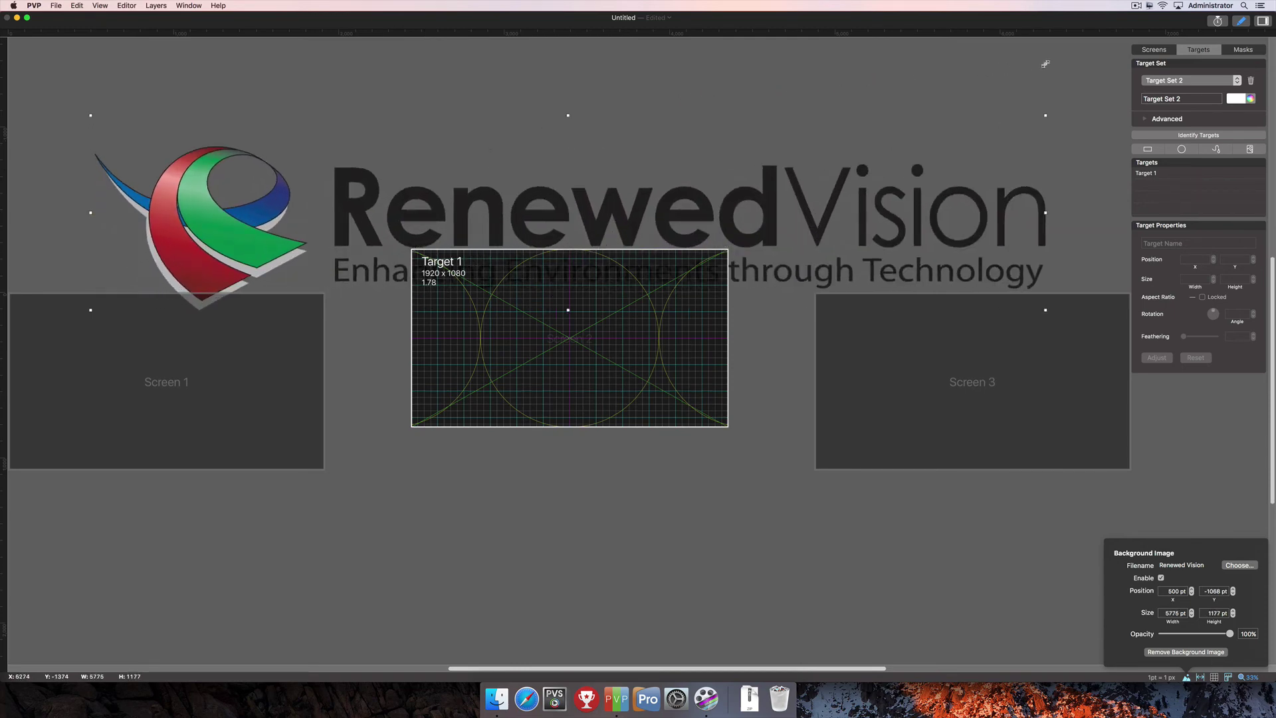
{"action": "left_click_drag", "start_coordinate": [770, 224], "coordinate": [727, 129]}
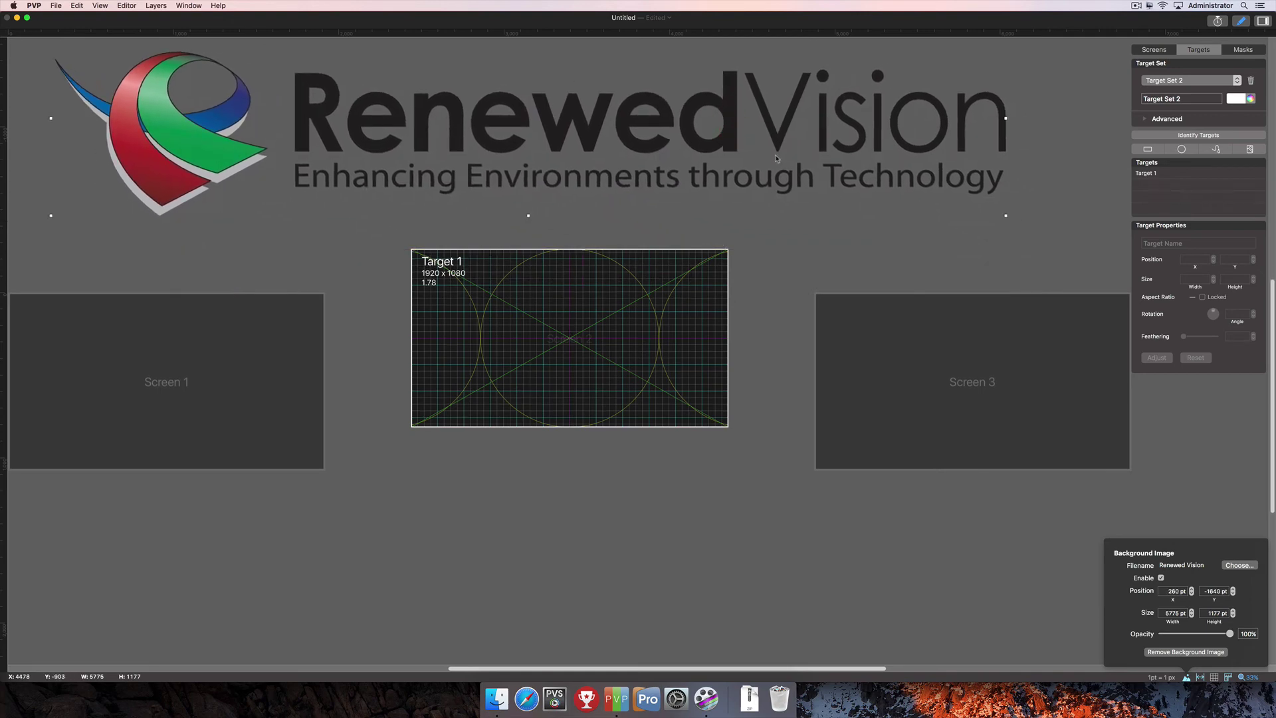
{"action": "left_click", "coordinate": [899, 563]}
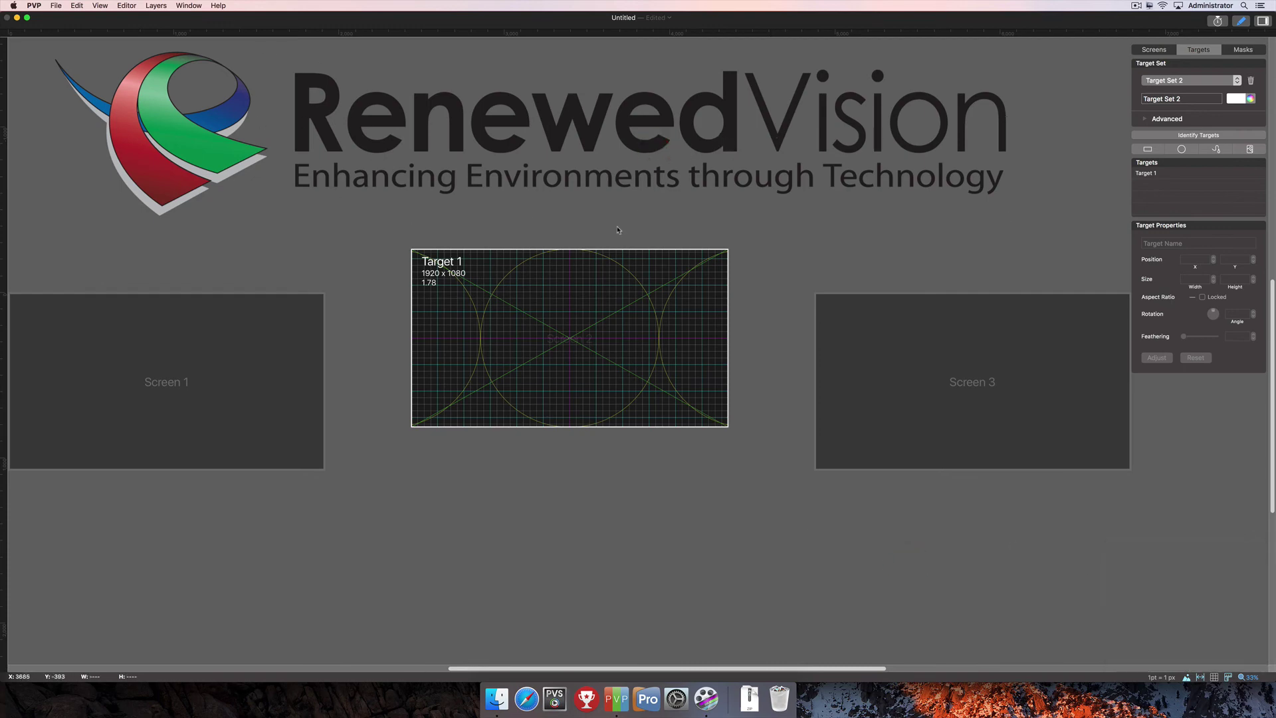
Toggle the Renewed Vision logo off and on, then remove it and close its settings.
{"action": "left_click", "coordinate": [1242, 22]}
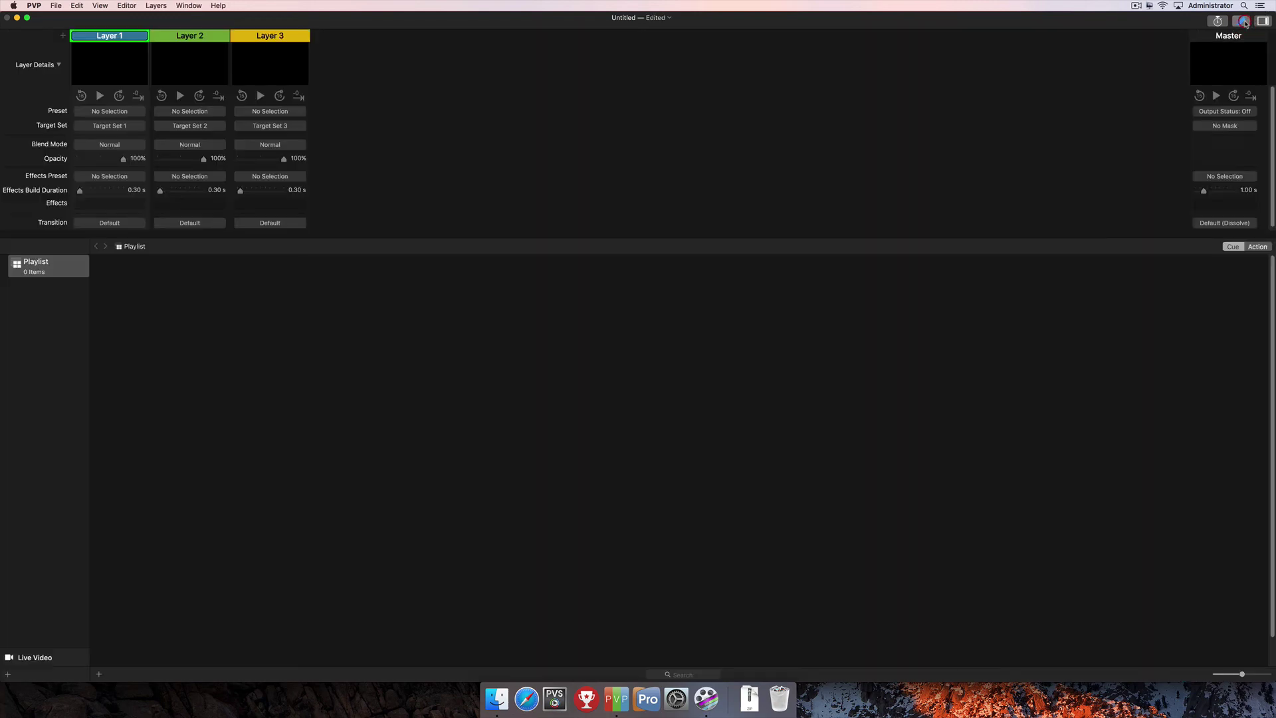
{"action": "left_click", "coordinate": [1243, 22]}
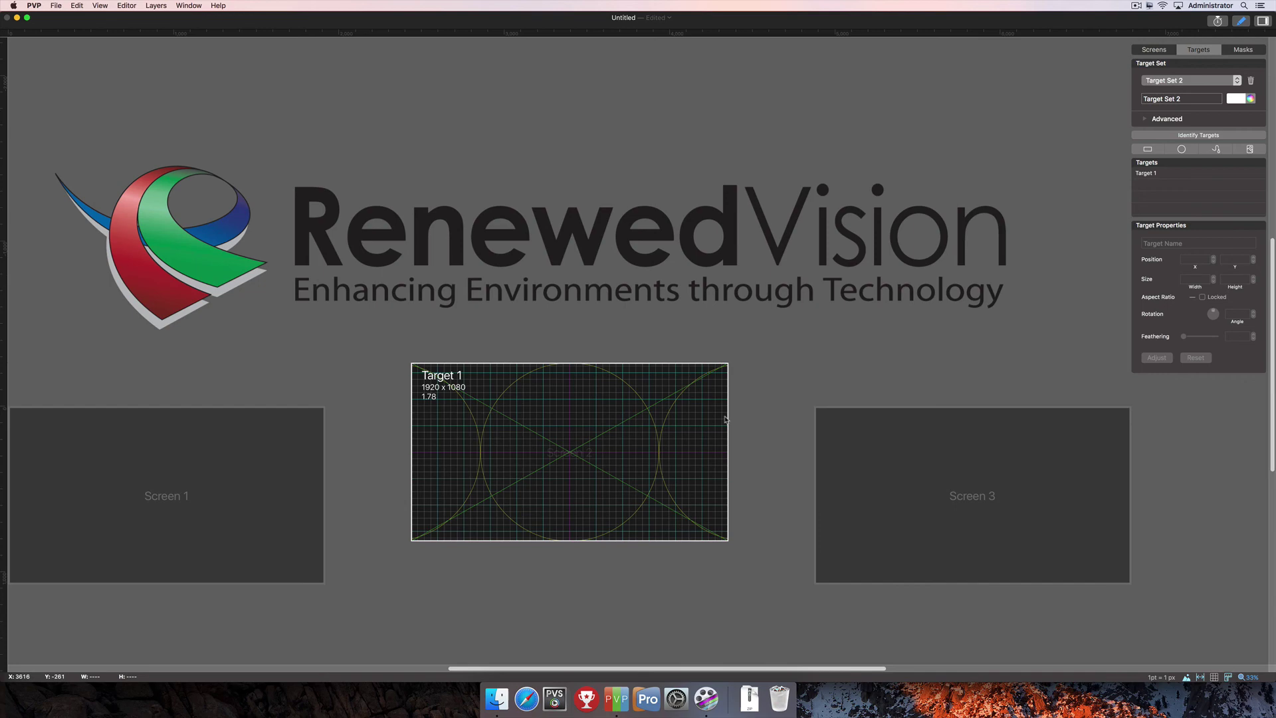
{"action": "left_click", "coordinate": [1186, 677]}
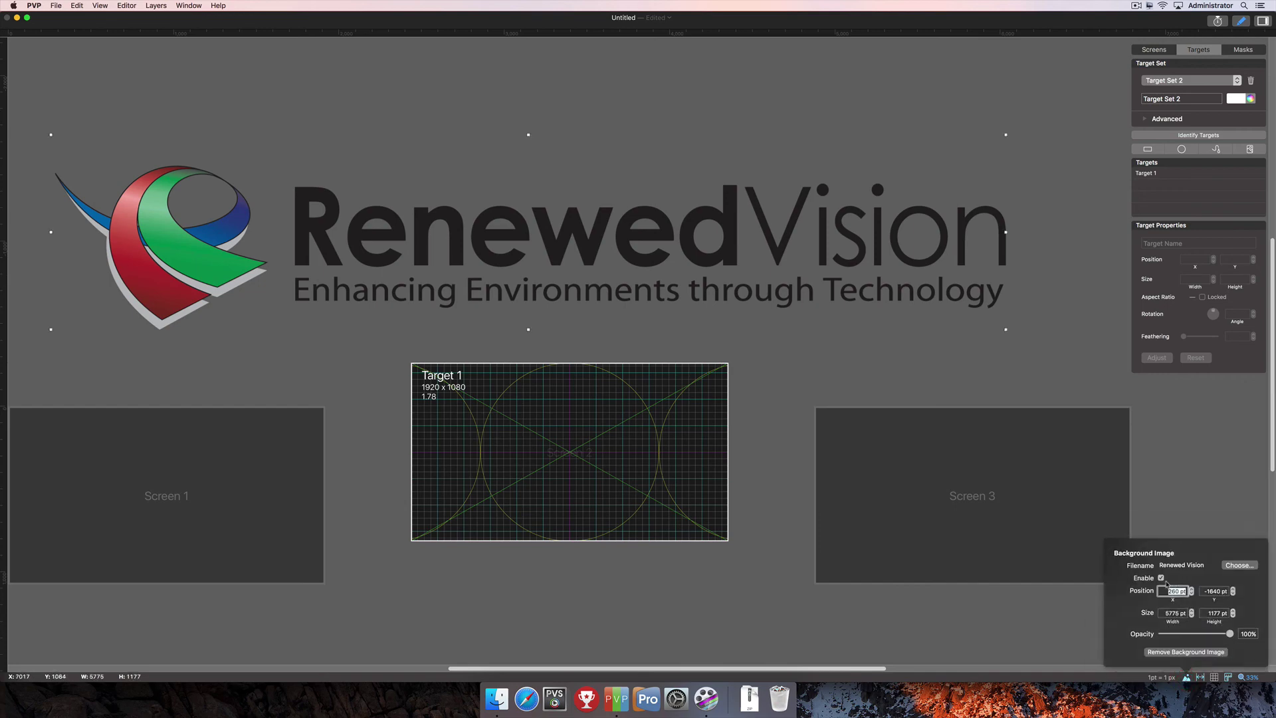
{"action": "left_click", "coordinate": [1162, 578]}
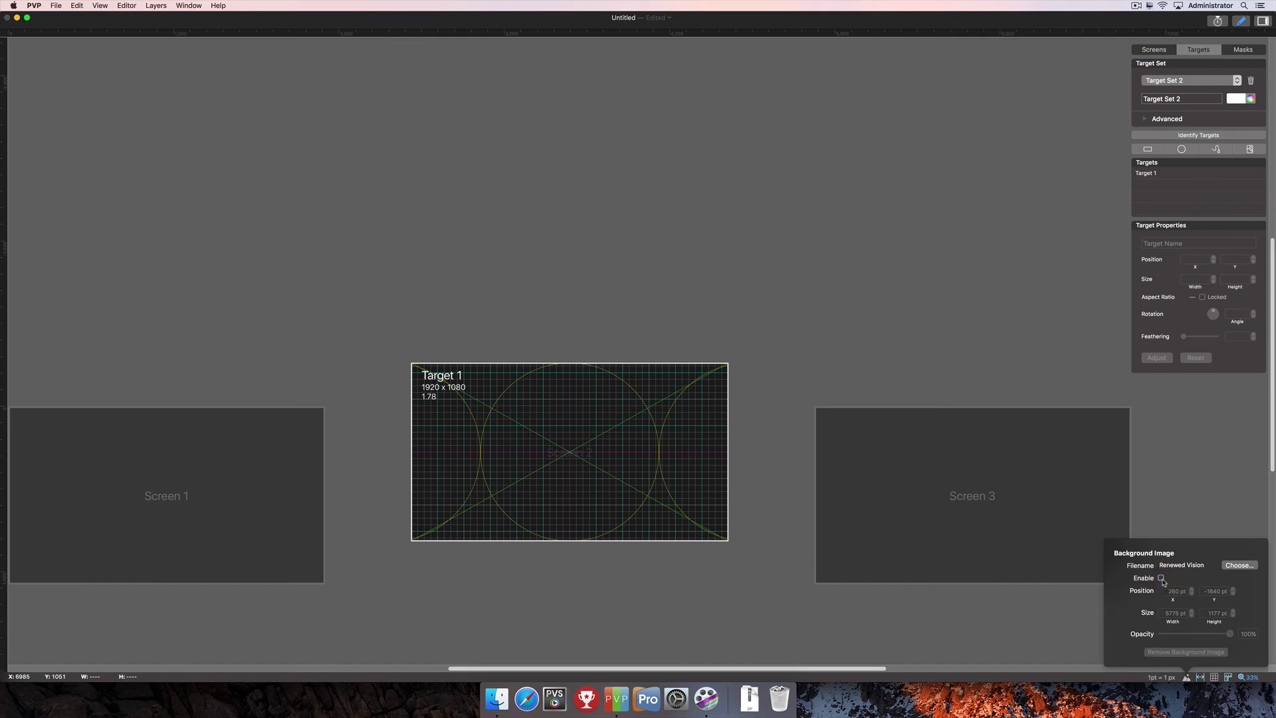
{"action": "left_click", "coordinate": [1161, 578]}
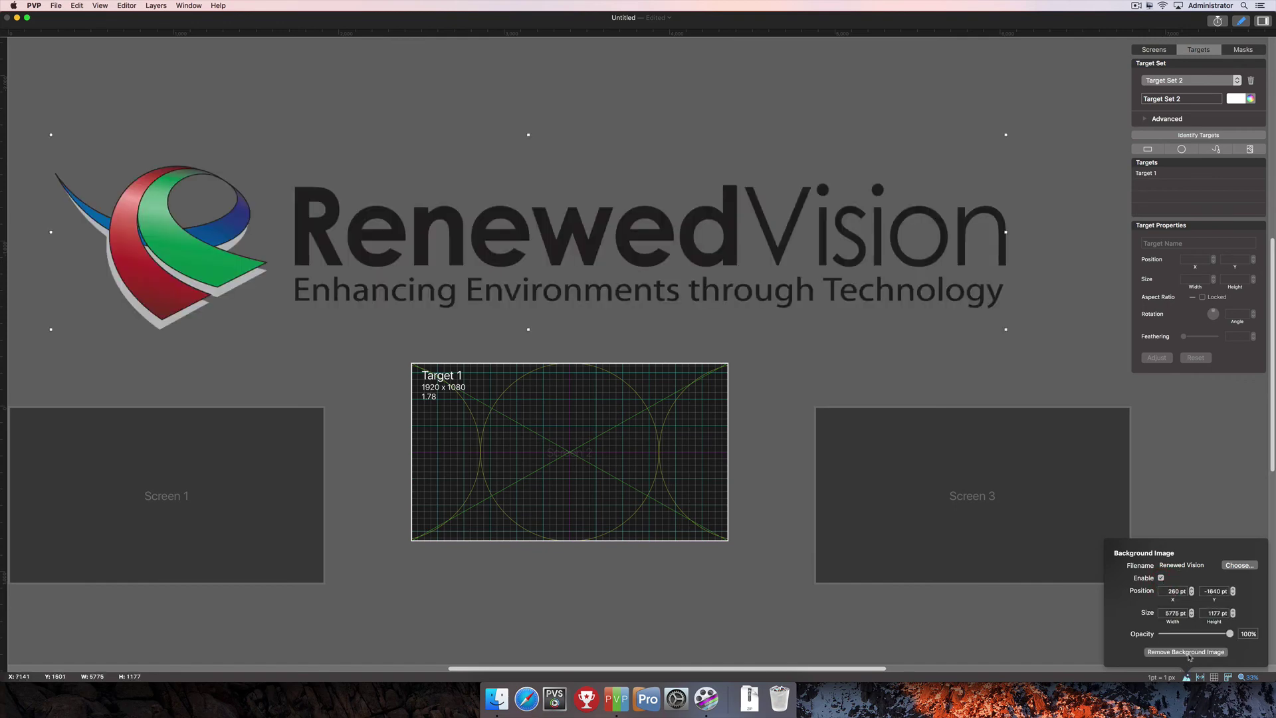
{"action": "left_click", "coordinate": [1186, 653]}
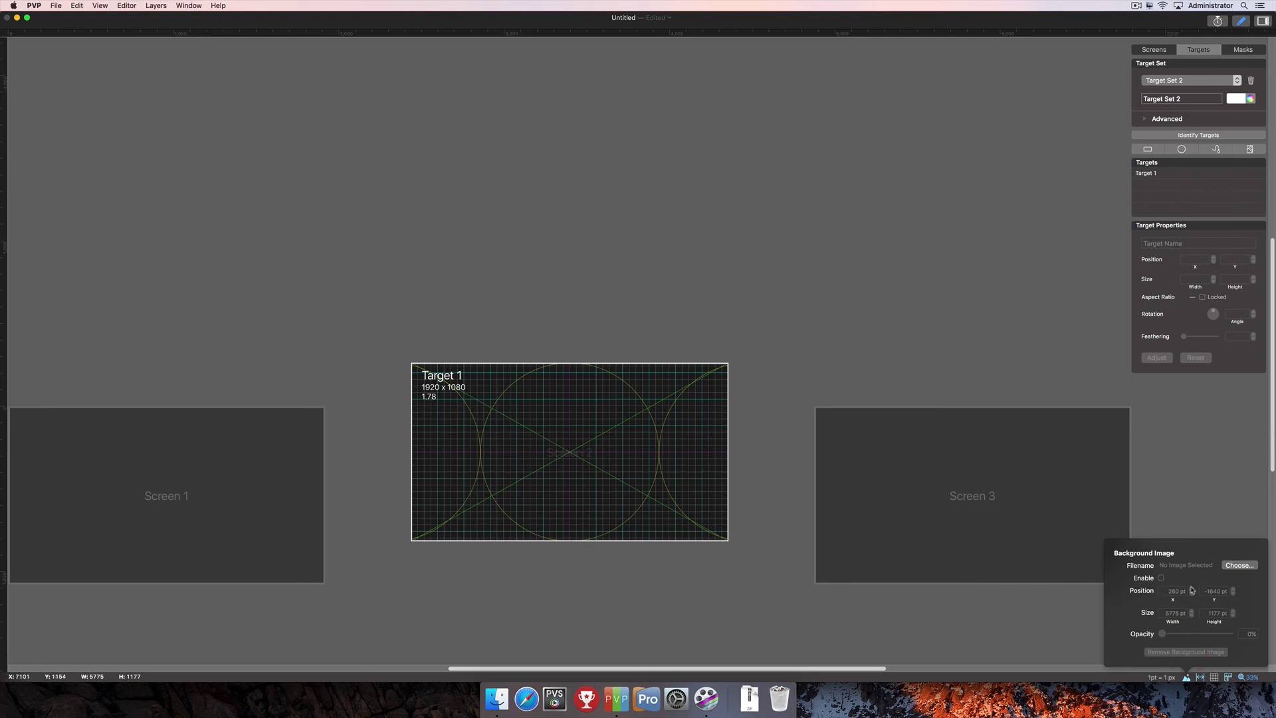
{"action": "left_click", "coordinate": [1080, 646]}
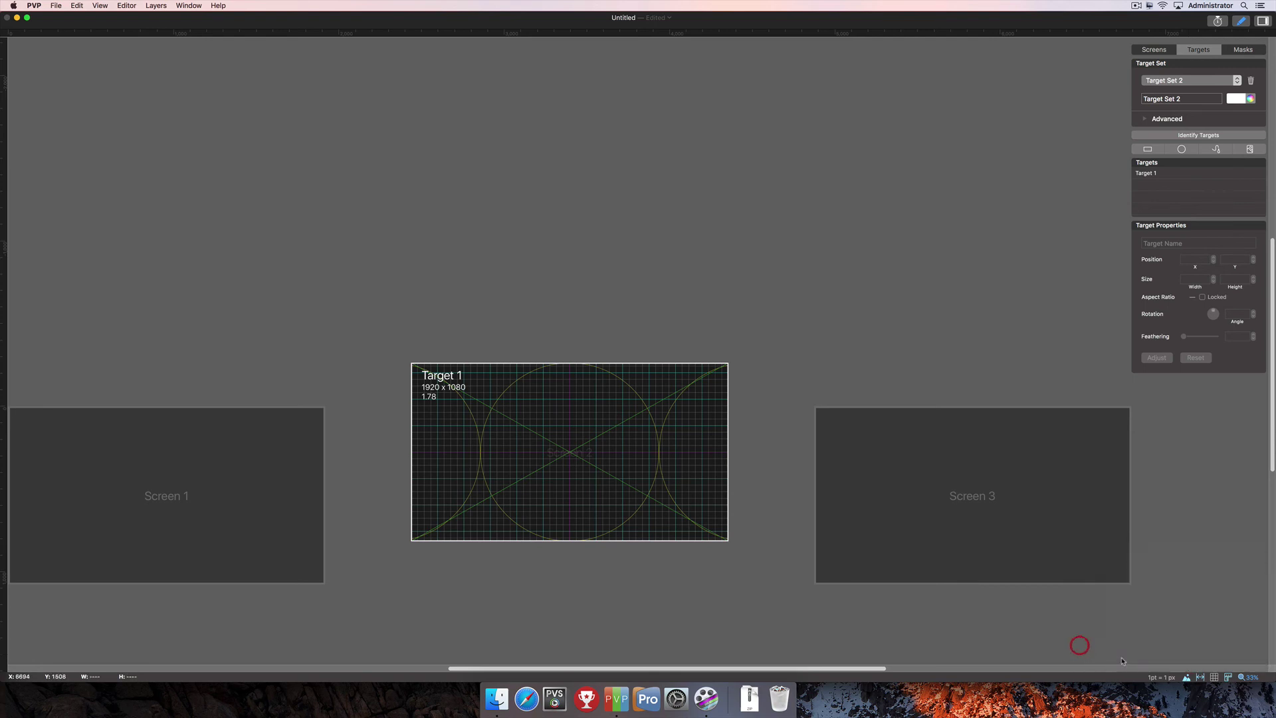
Change the unit scaling from '1pt = 1px' to Inches, giving 1 in = 1 px.
{"action": "left_click", "coordinate": [1164, 678]}
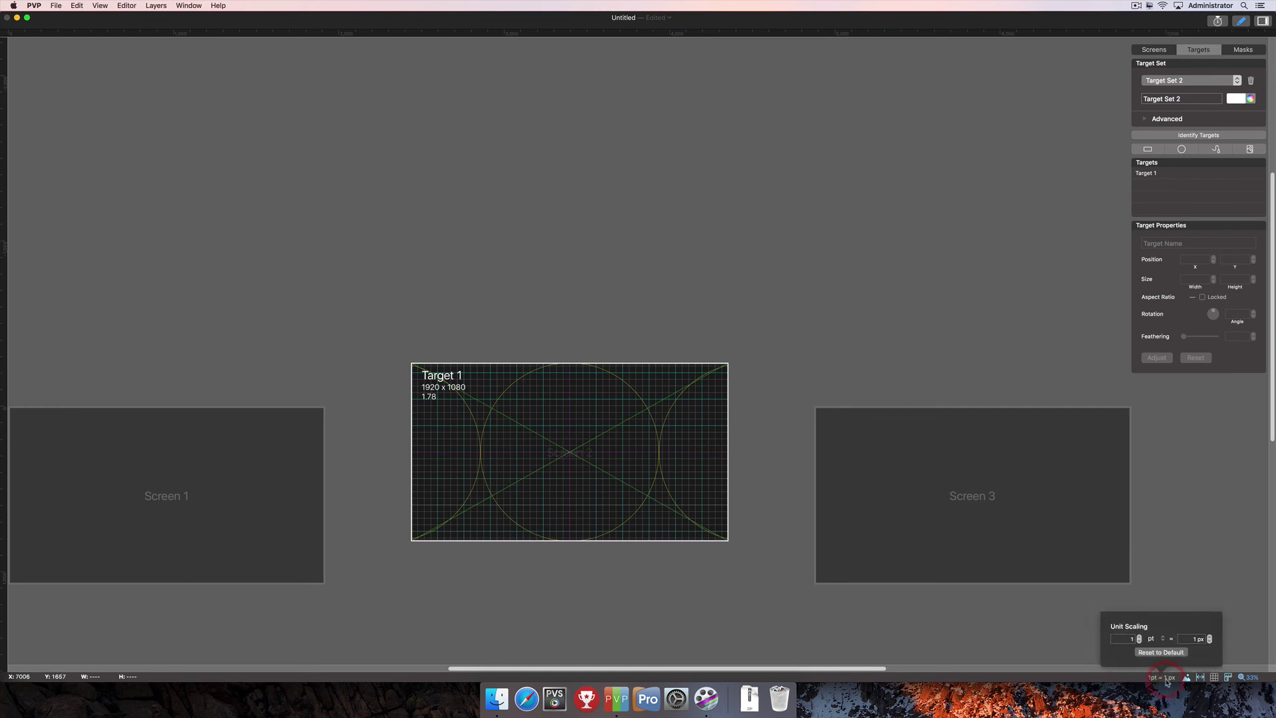
{"action": "left_click", "coordinate": [1160, 639]}
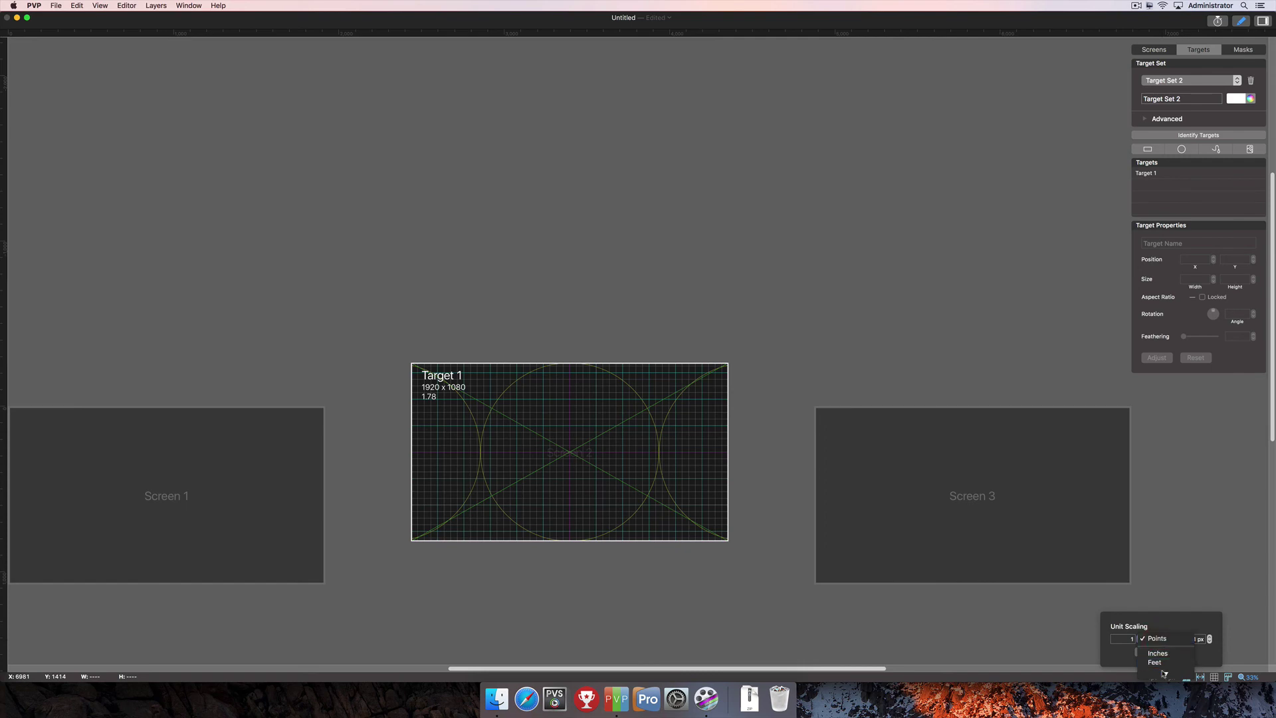
{"action": "mouse_move", "coordinate": [1166, 674]}
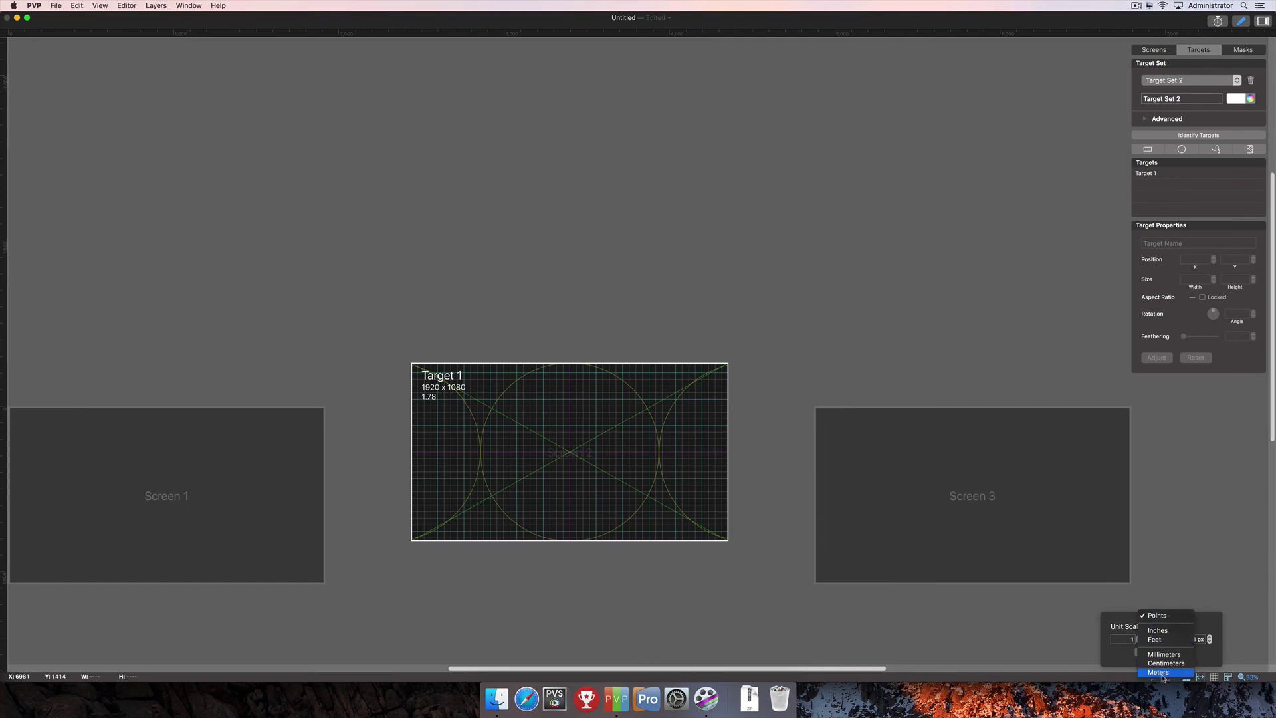
{"action": "left_click", "coordinate": [1176, 643]}
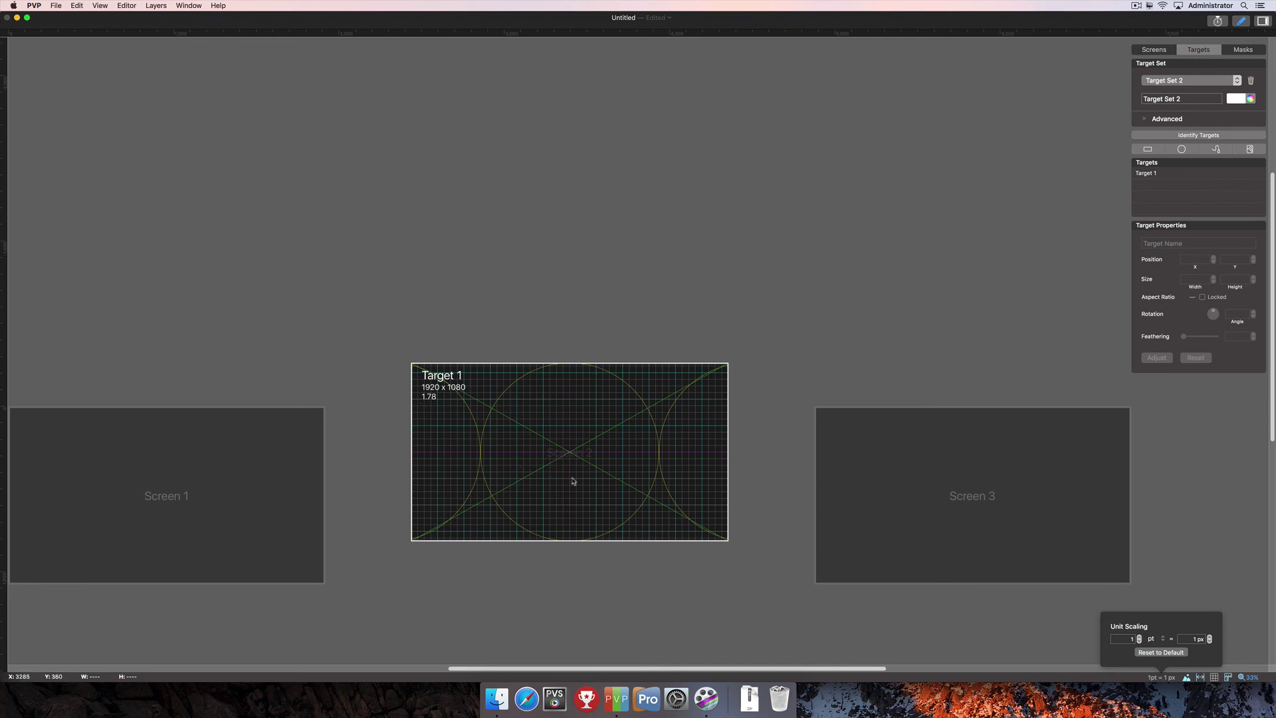
{"action": "left_click", "coordinate": [1155, 639]}
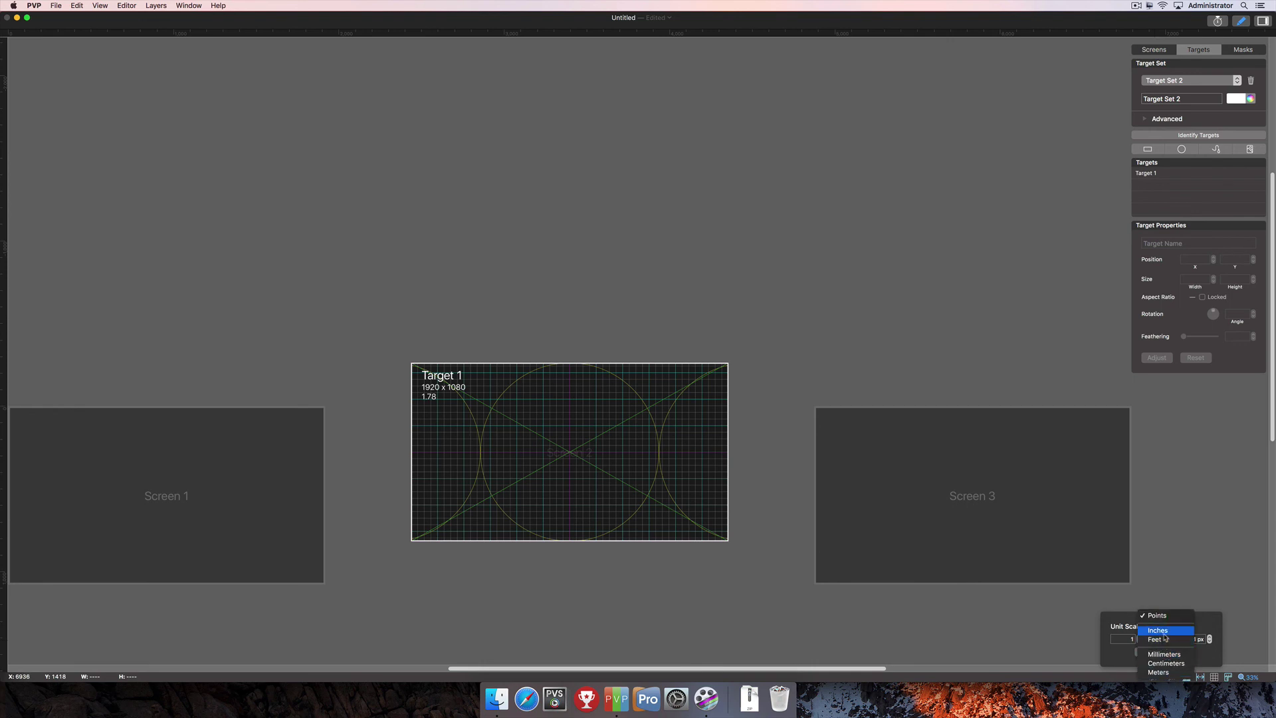
{"action": "left_click", "coordinate": [1158, 630]}
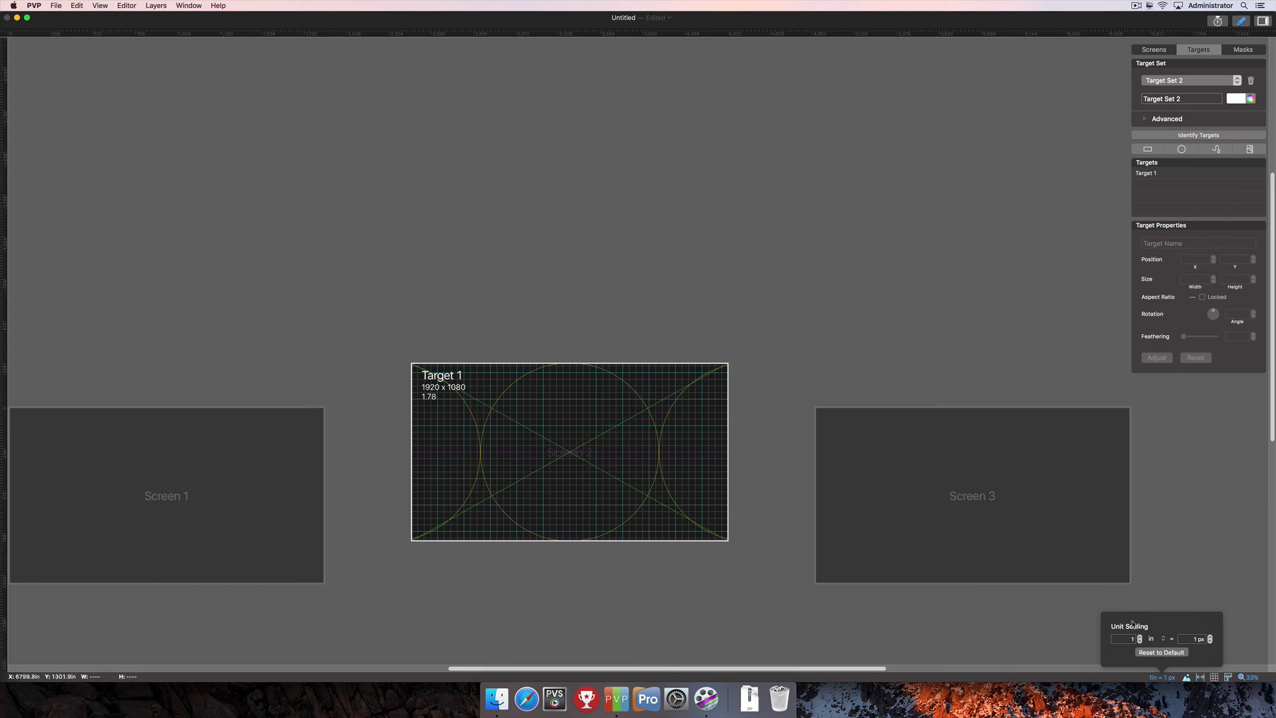
Dismiss the Unit Scaling popover, keeping 1 in = 1 px in force.
{"action": "left_click", "coordinate": [1065, 637]}
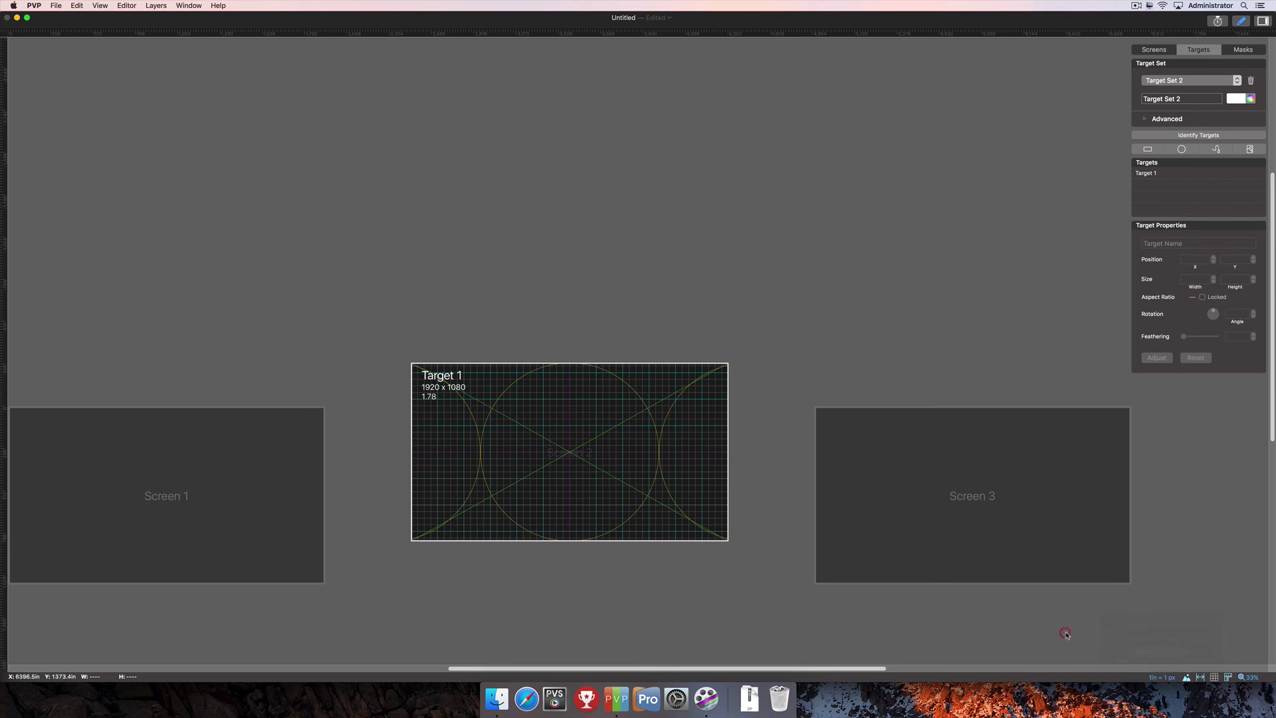